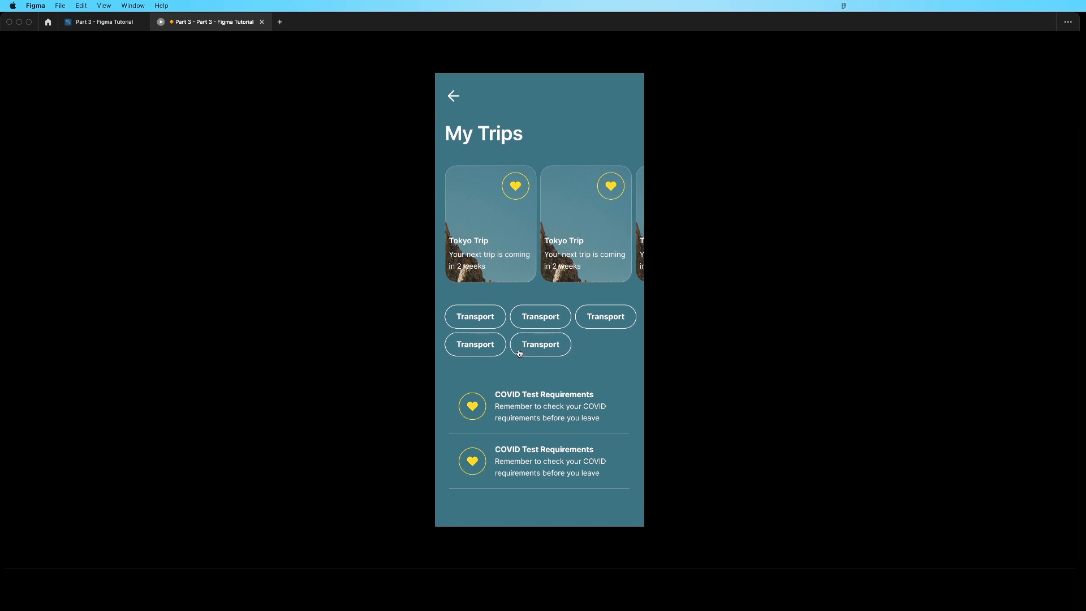
# Try out the Transport tabs on the My Trips screen in the running prototype.
pyautogui.click(461, 351)
pyautogui.click(463, 352)
pyautogui.click(463, 352)
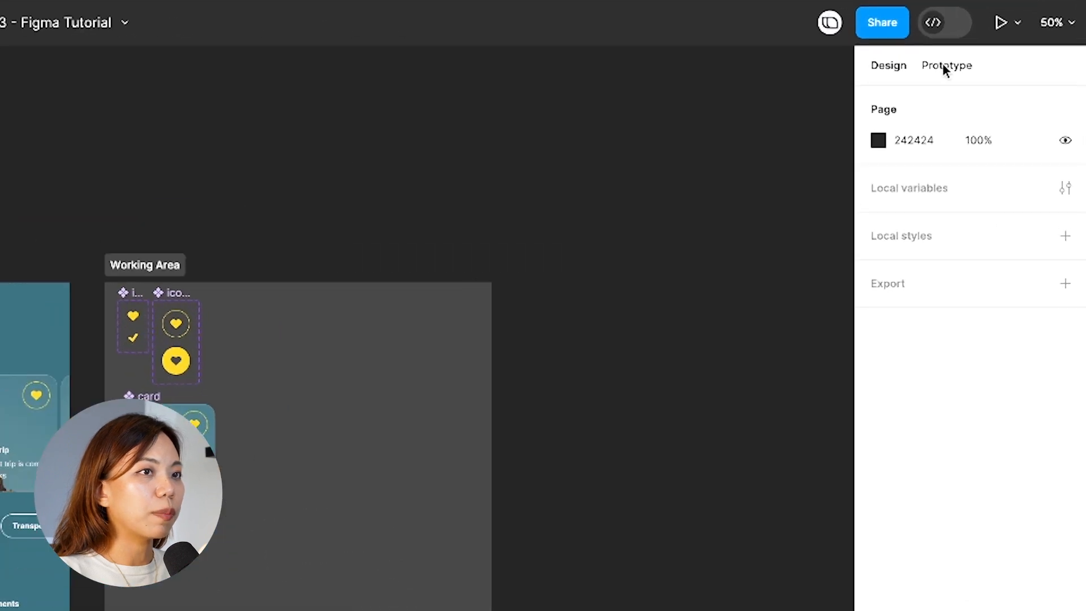
# Switch the design file to prototyping mode.
pyautogui.click(992, 64)
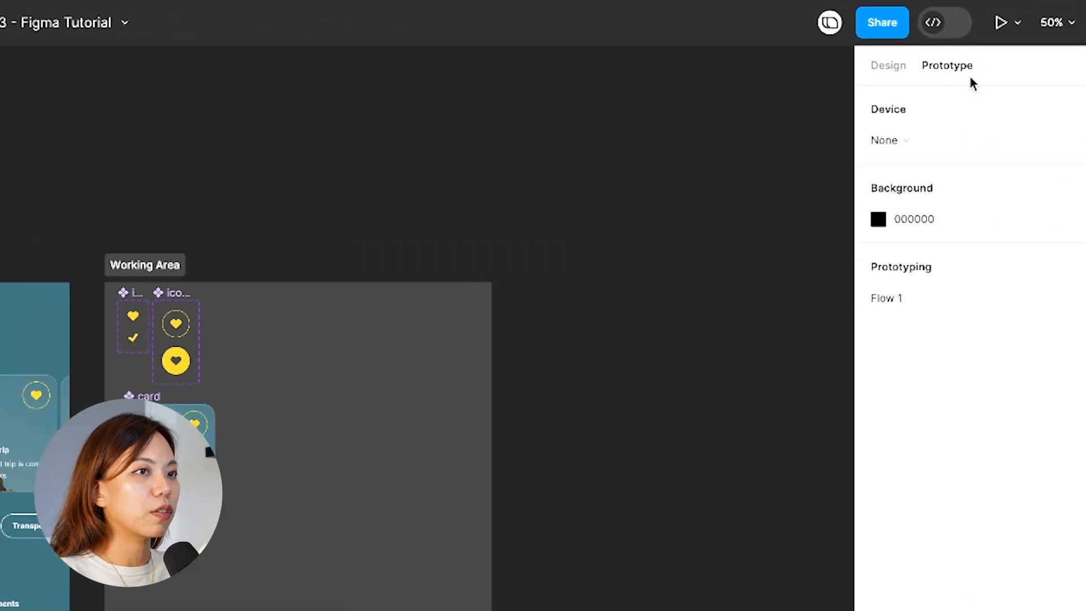
pyautogui.click(897, 69)
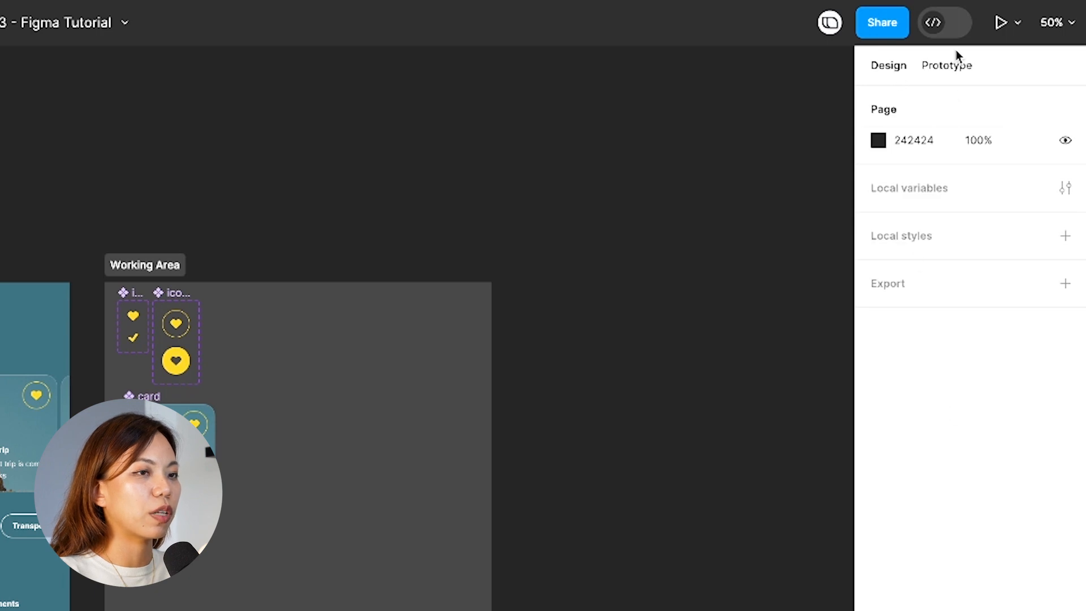
pyautogui.click(938, 67)
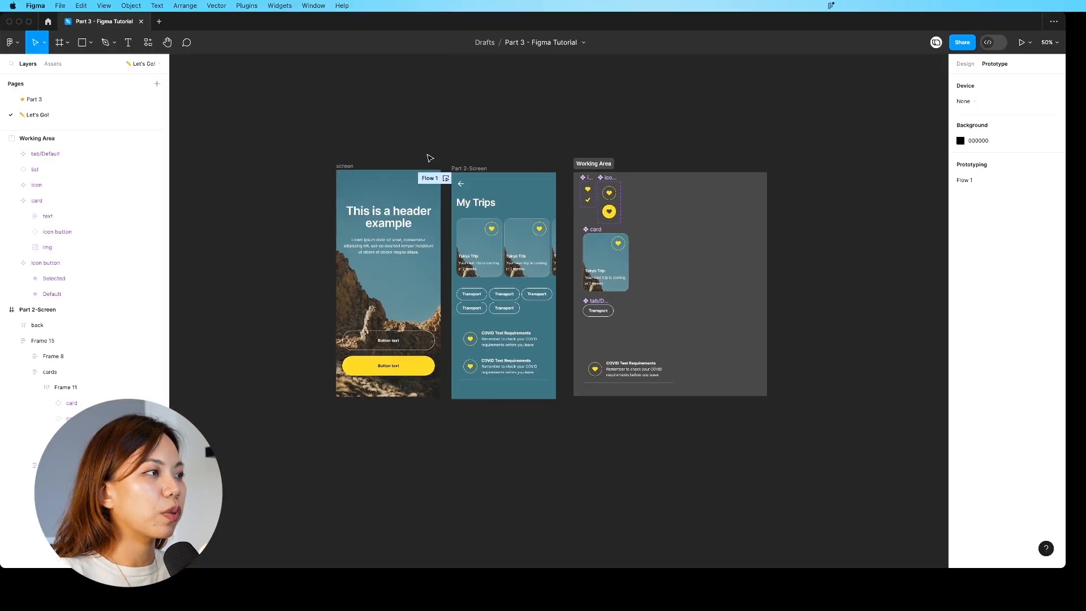
# Link the yellow button on the first screen to Part 2-Screen with an on-click Navigate to interaction using the Push animation.
pyautogui.click(458, 157)
pyautogui.moveTo(463, 142); pyautogui.dragTo(497, 151)
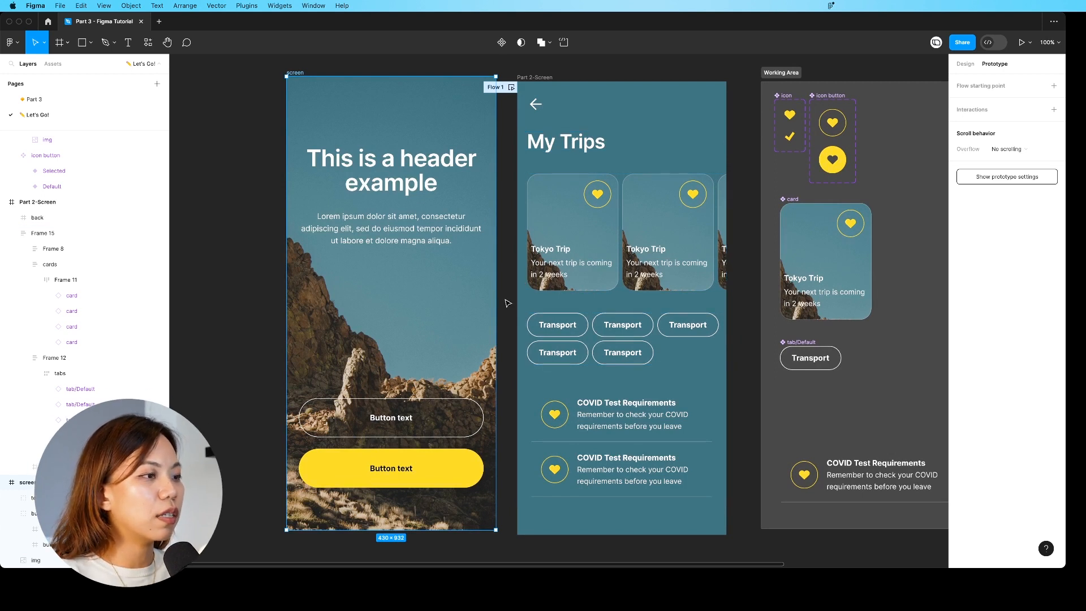
pyautogui.moveTo(497, 312)
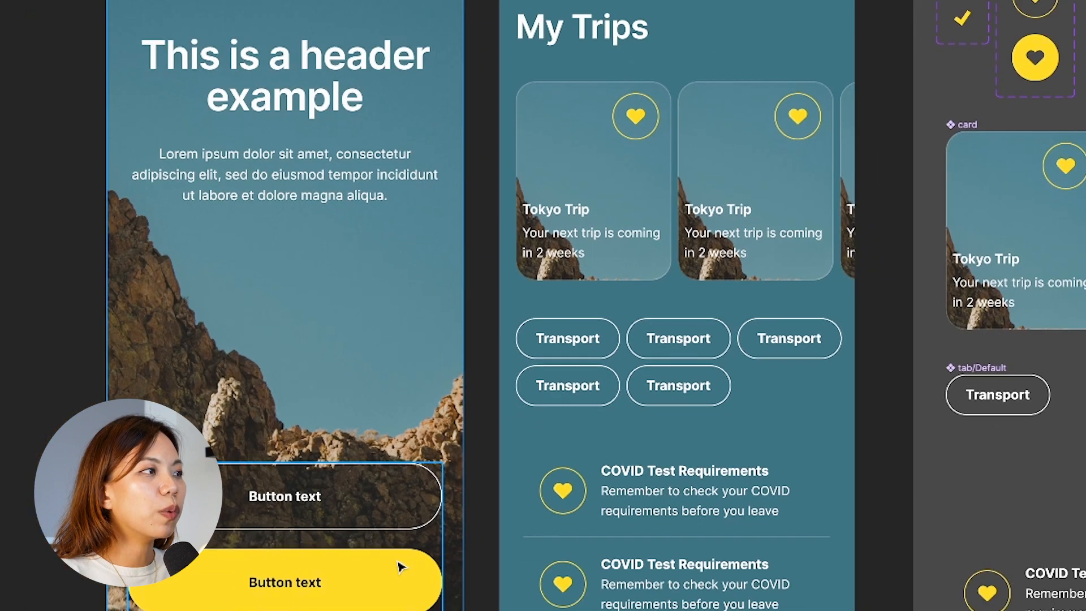
pyautogui.doubleClick(376, 604)
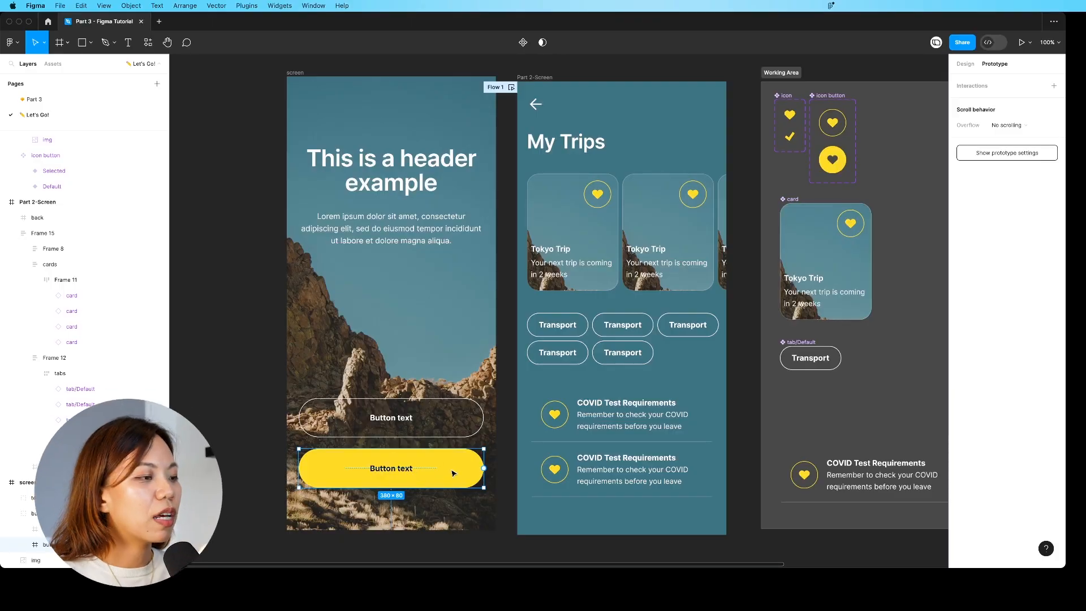
pyautogui.moveTo(485, 470); pyautogui.dragTo(543, 356)
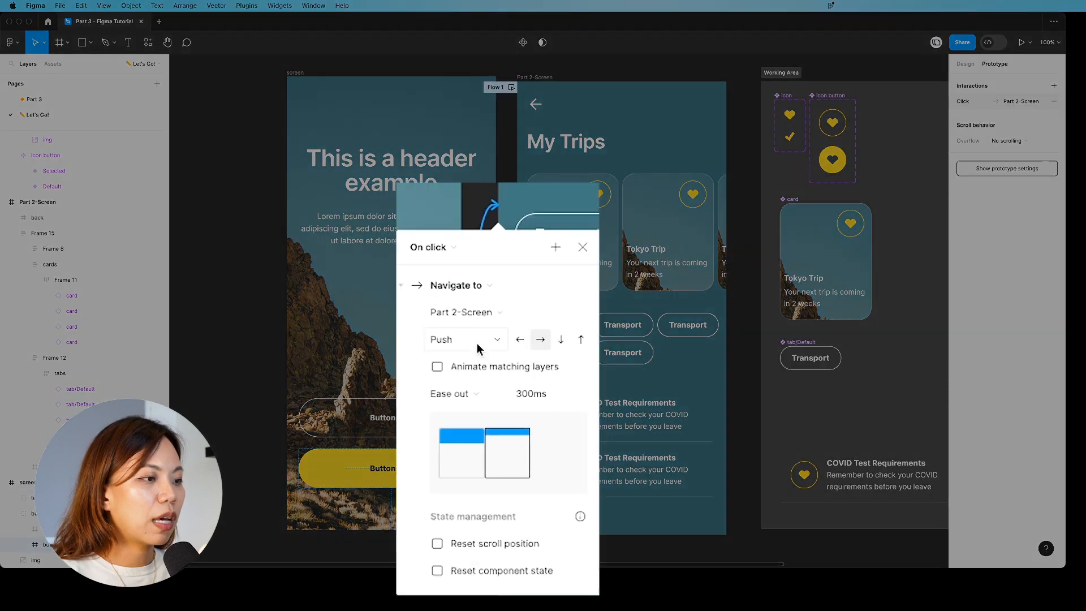
pyautogui.click(482, 346)
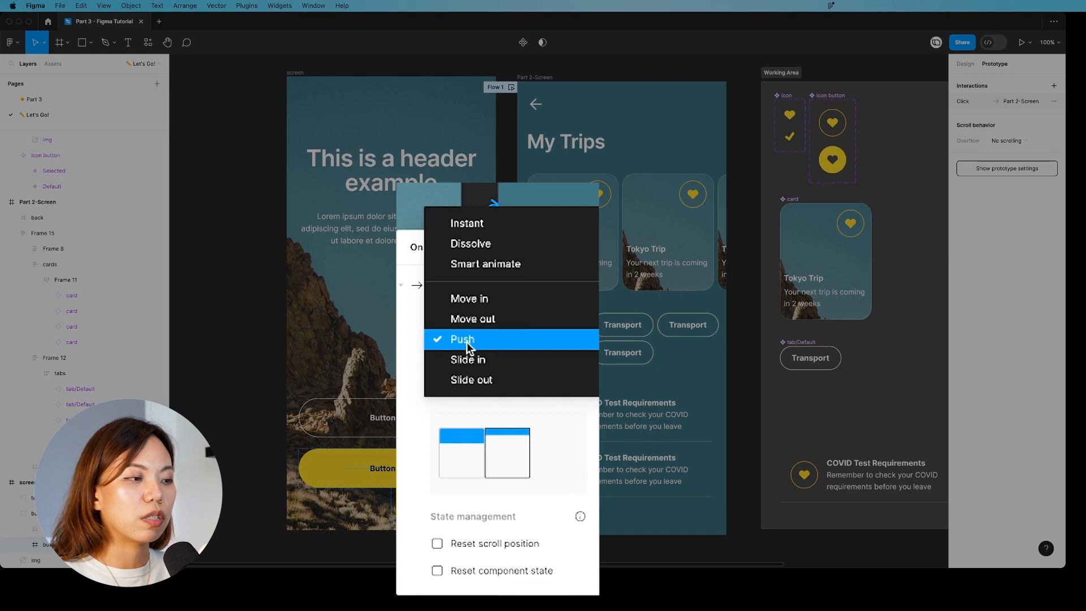
pyautogui.click(500, 389)
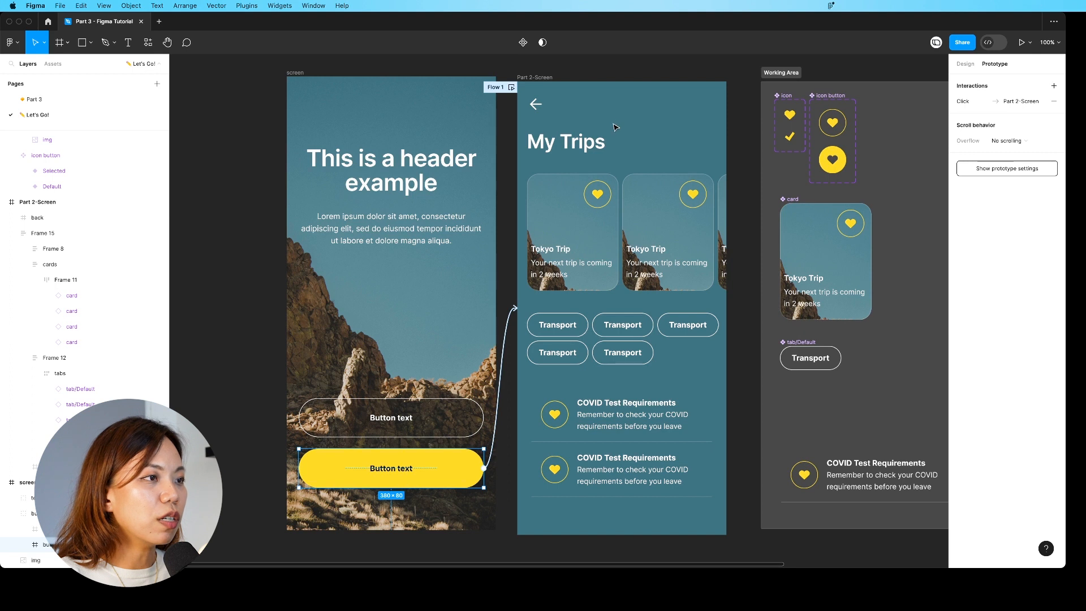
# Link the back arrow on Part 2-Screen to the screen frame with an on-click Push animation, directed to the right.
pyautogui.click(548, 87)
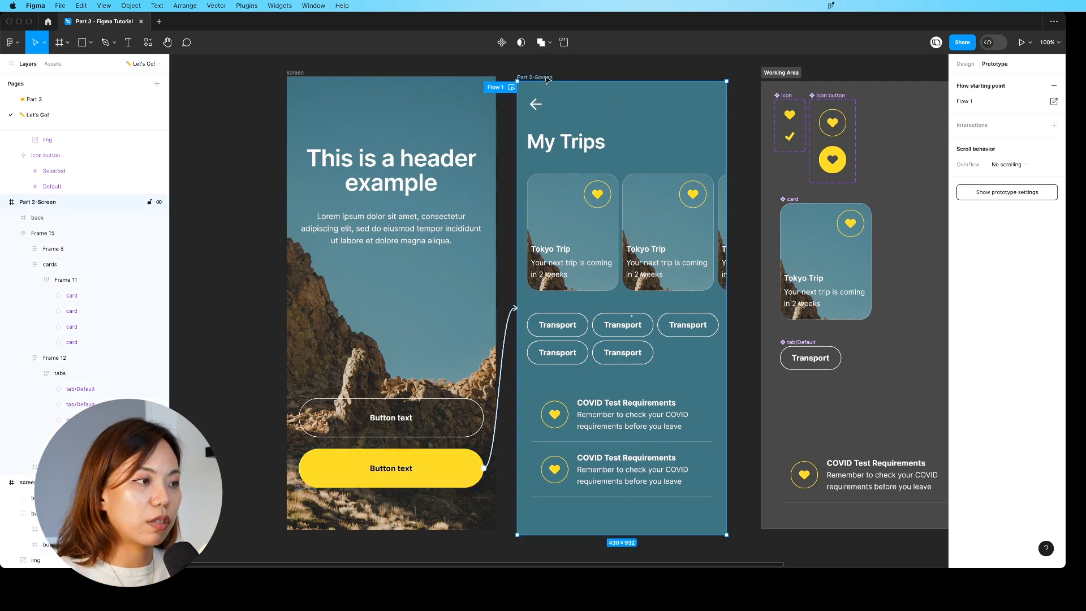
pyautogui.click(539, 110)
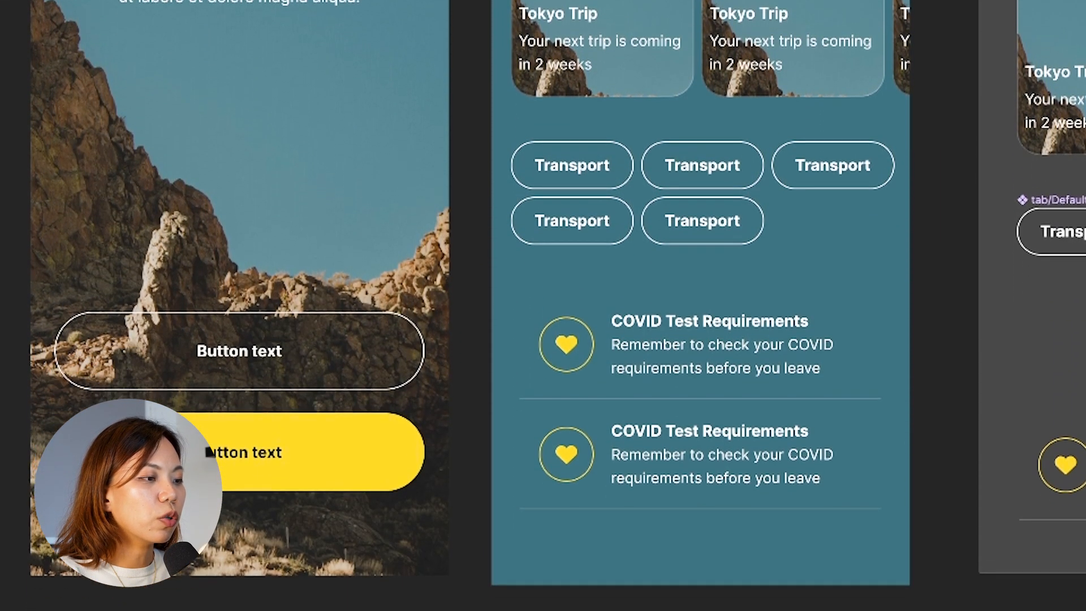
pyautogui.moveTo(532, 2); pyautogui.dragTo(419, 33)
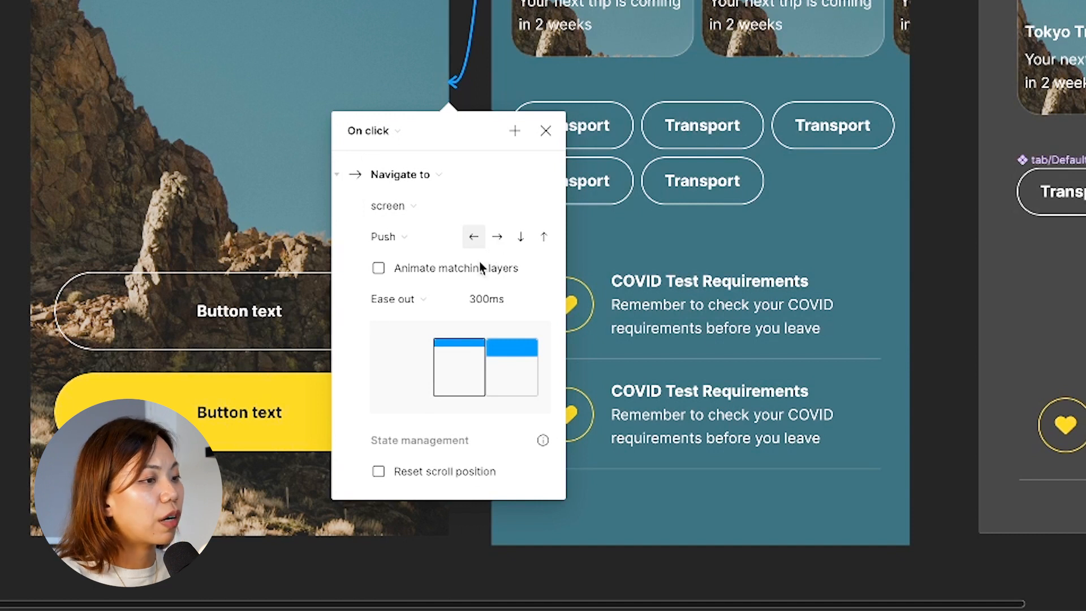
pyautogui.click(496, 239)
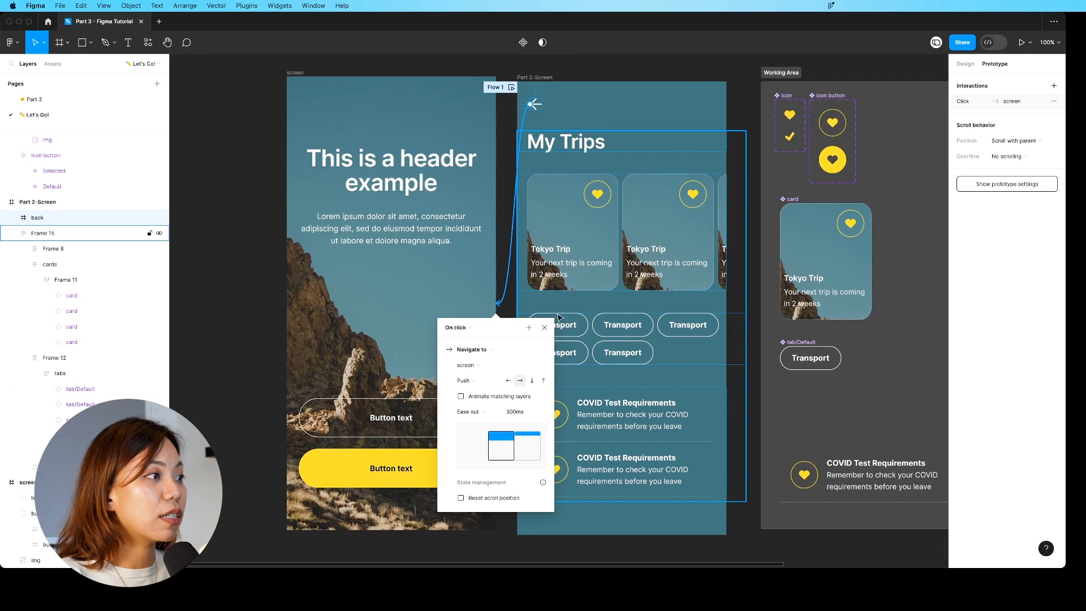
pyautogui.click(544, 327)
pyautogui.click(509, 359)
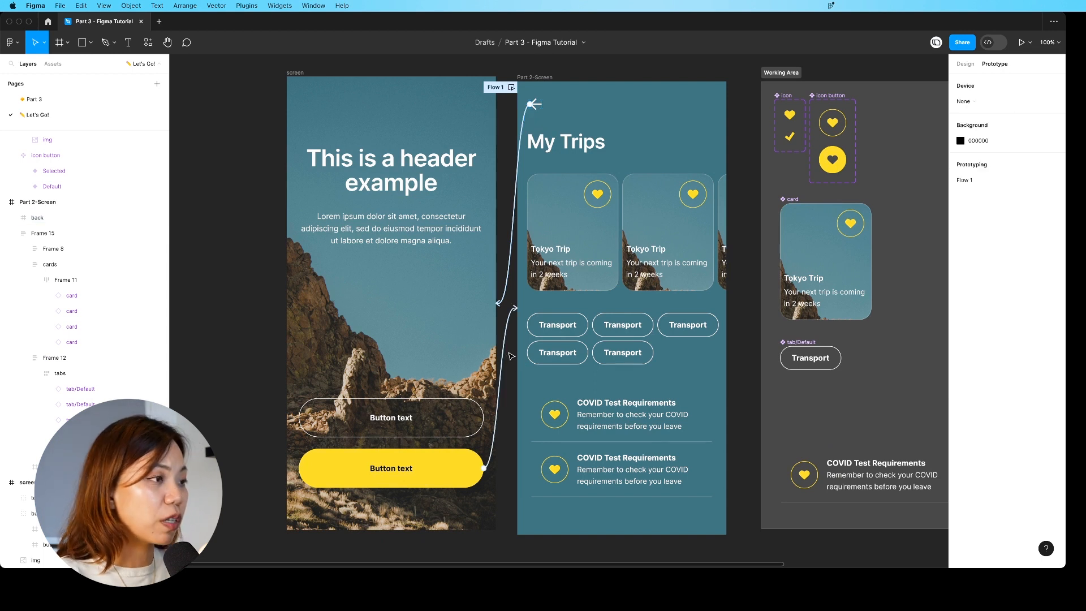
# Preview Flow 1, going to My Trips through the yellow button and returning through the back arrow.
pyautogui.hotkey('shift', 'space')
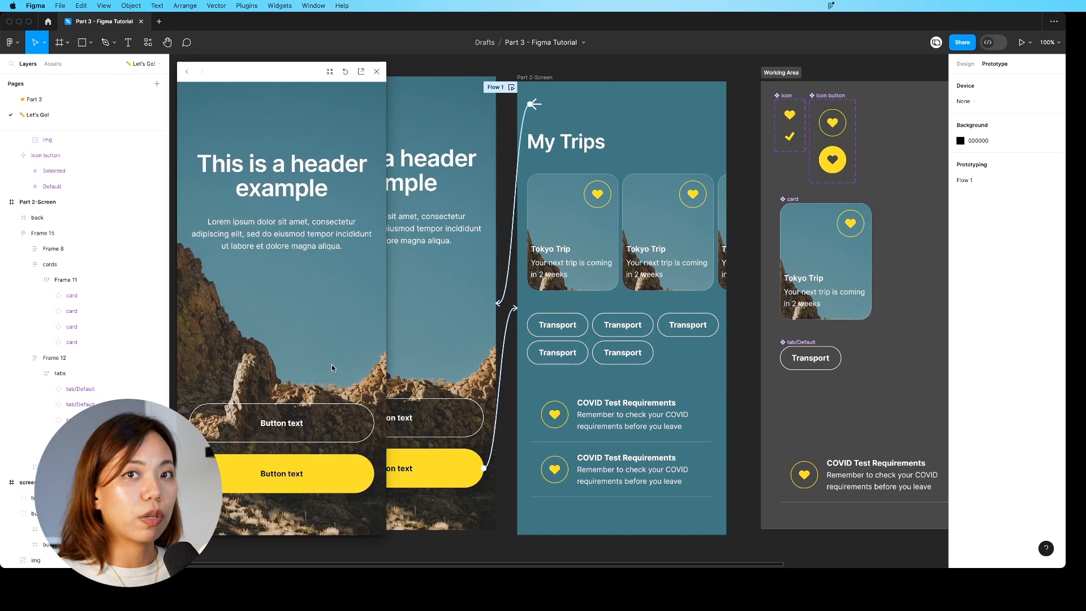
pyautogui.click(352, 479)
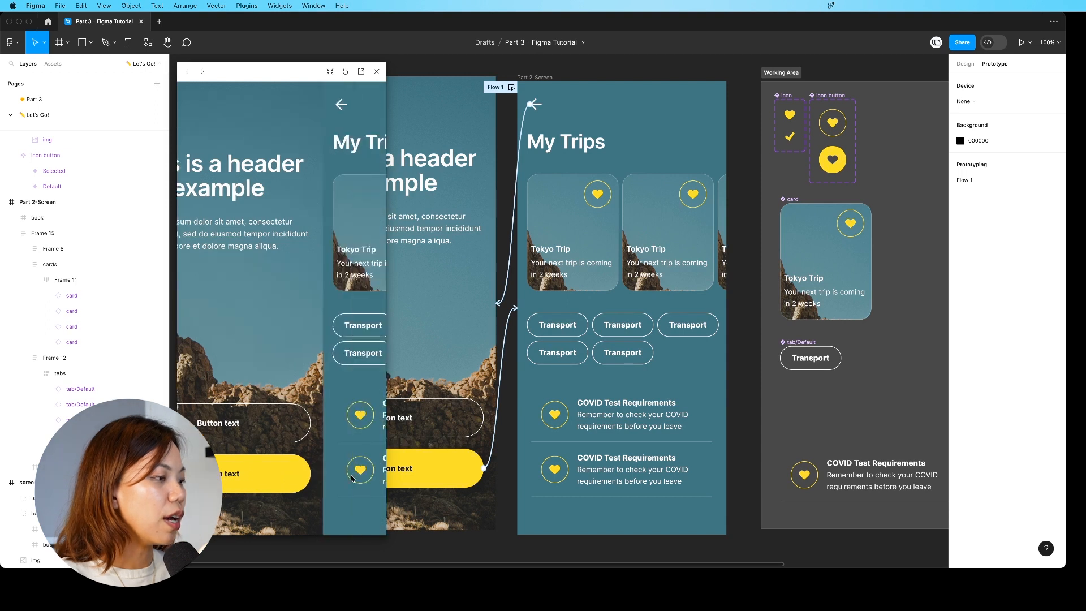
pyautogui.click(195, 106)
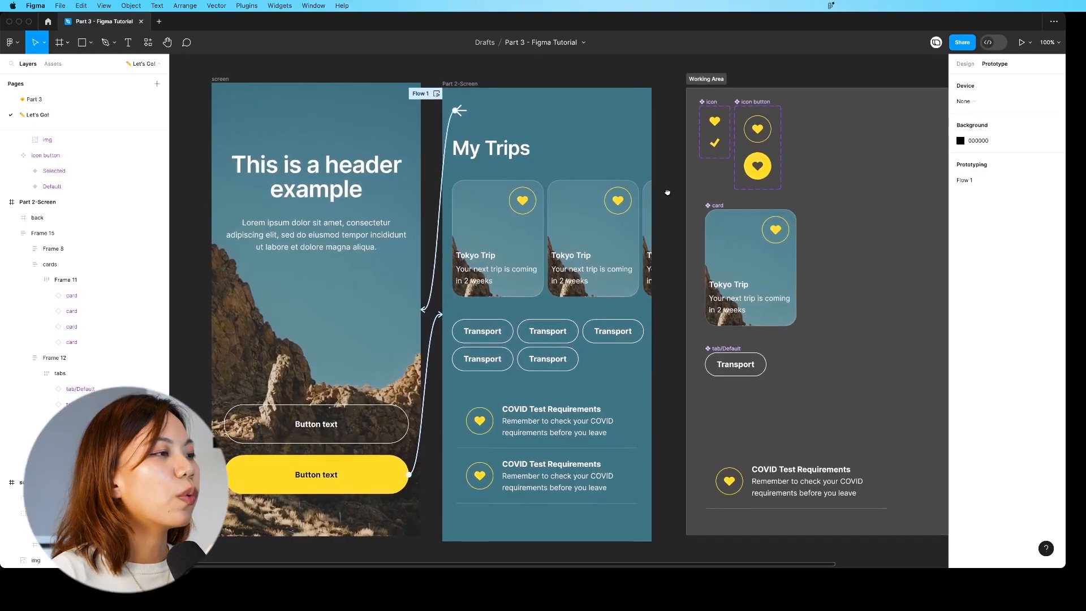
# Examine the nested frames of the Tokyo Trip card row on Part 2-Screen and test its sideways scrolling in the preview.
pyautogui.click(594, 260)
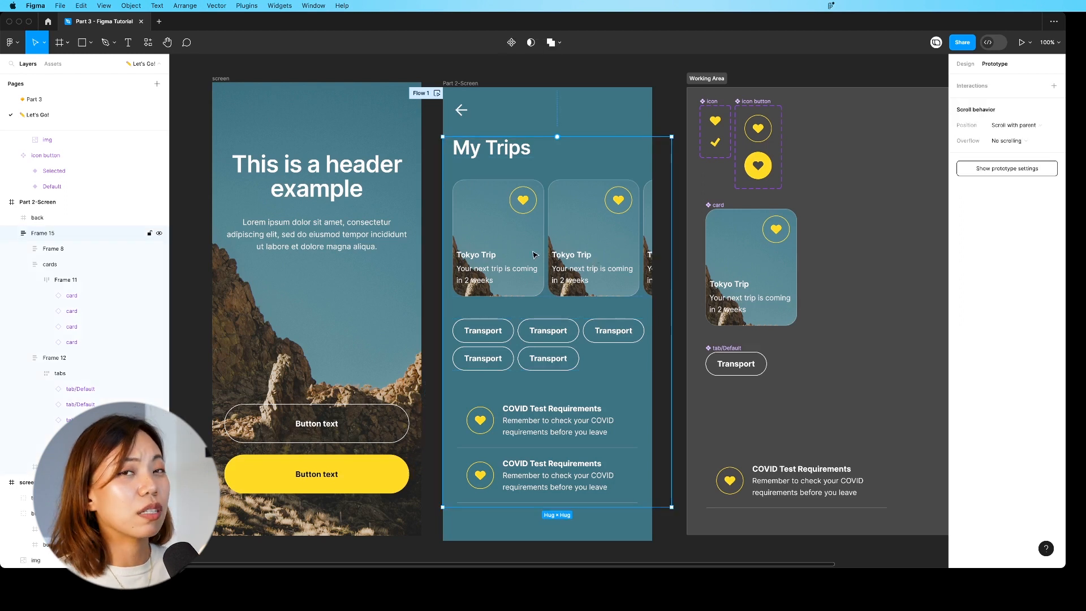
pyautogui.doubleClick(614, 248)
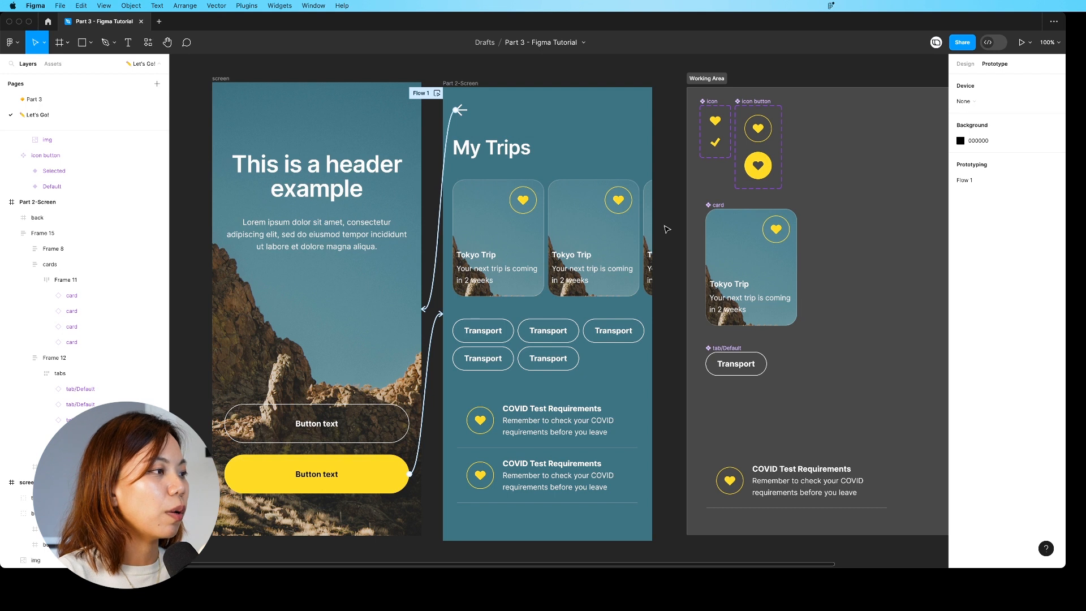
pyautogui.doubleClick(625, 243)
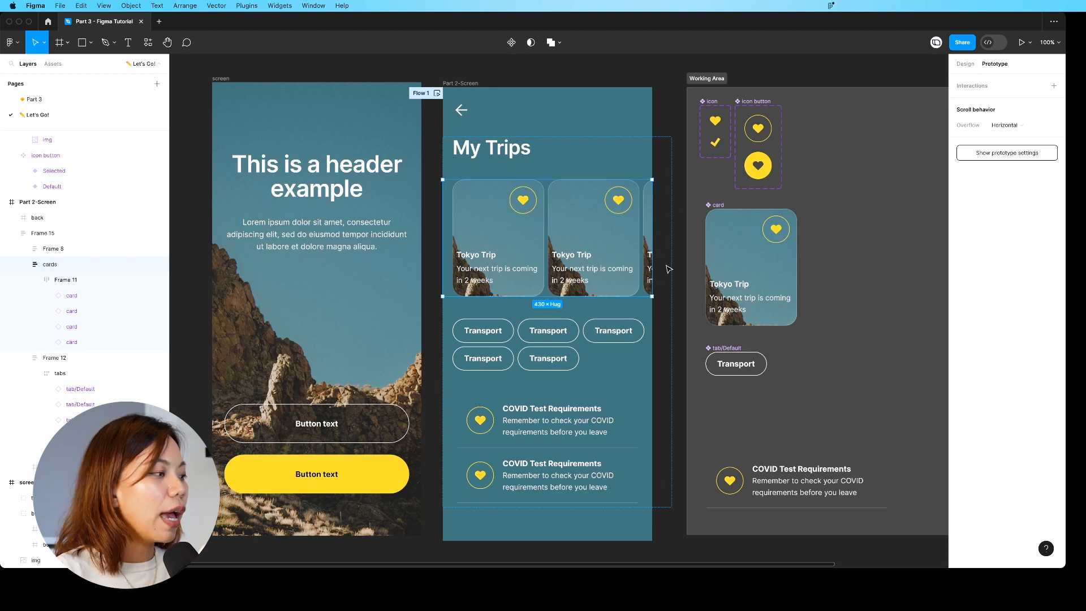
pyautogui.doubleClick(634, 266)
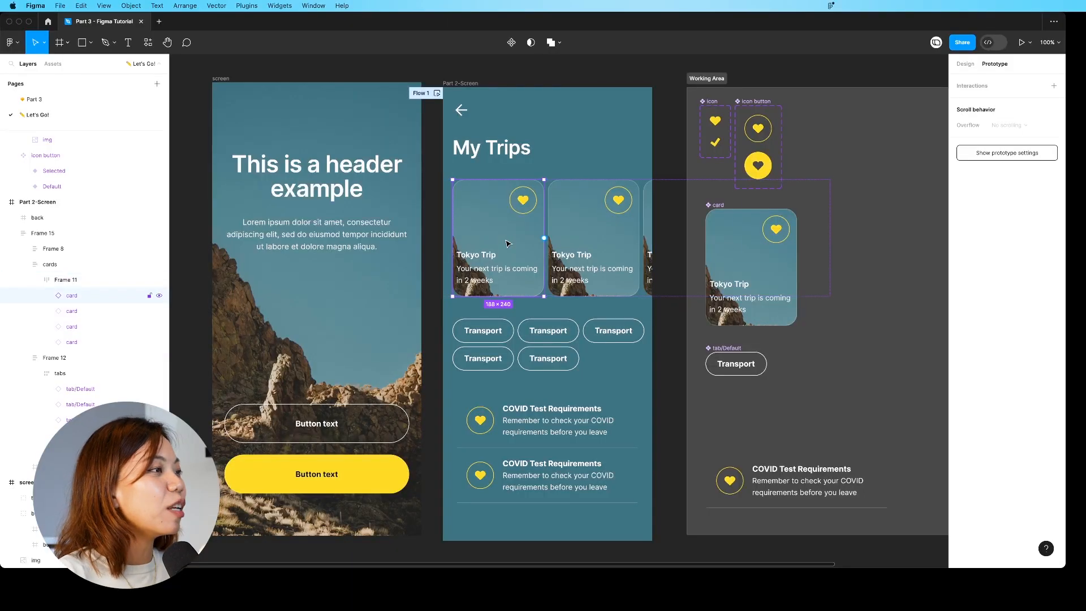
pyautogui.click(675, 135)
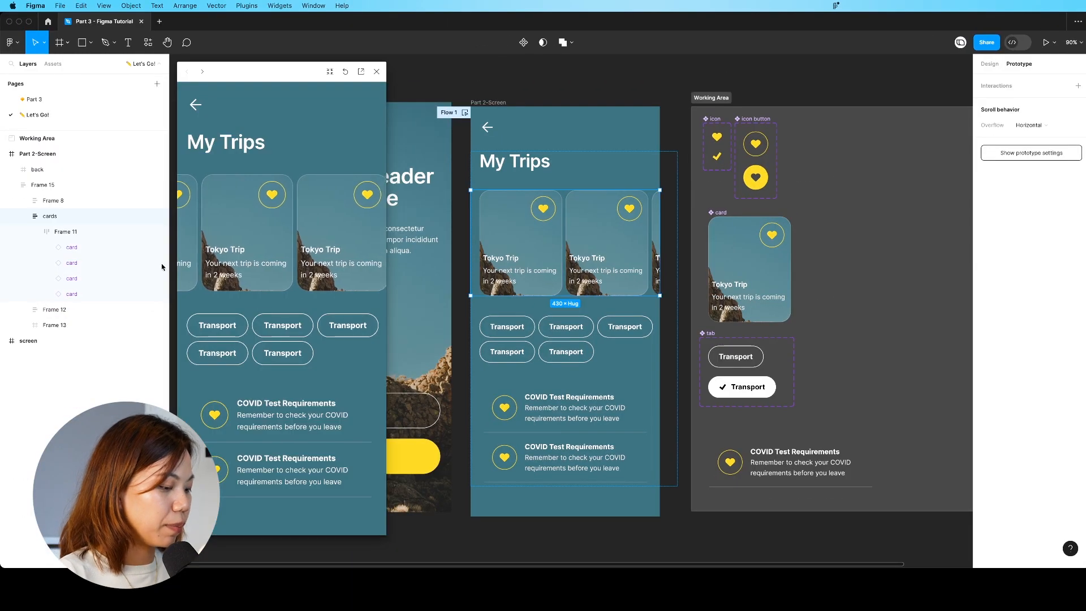
pyautogui.hscroll(3, 362, 255)
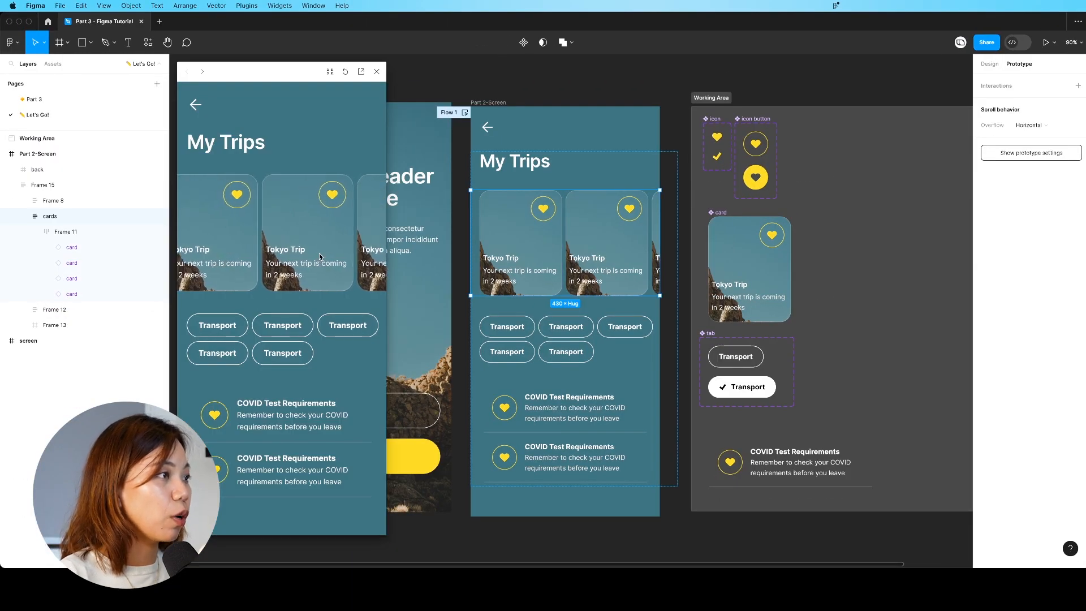
pyautogui.hscroll(3, 362, 256)
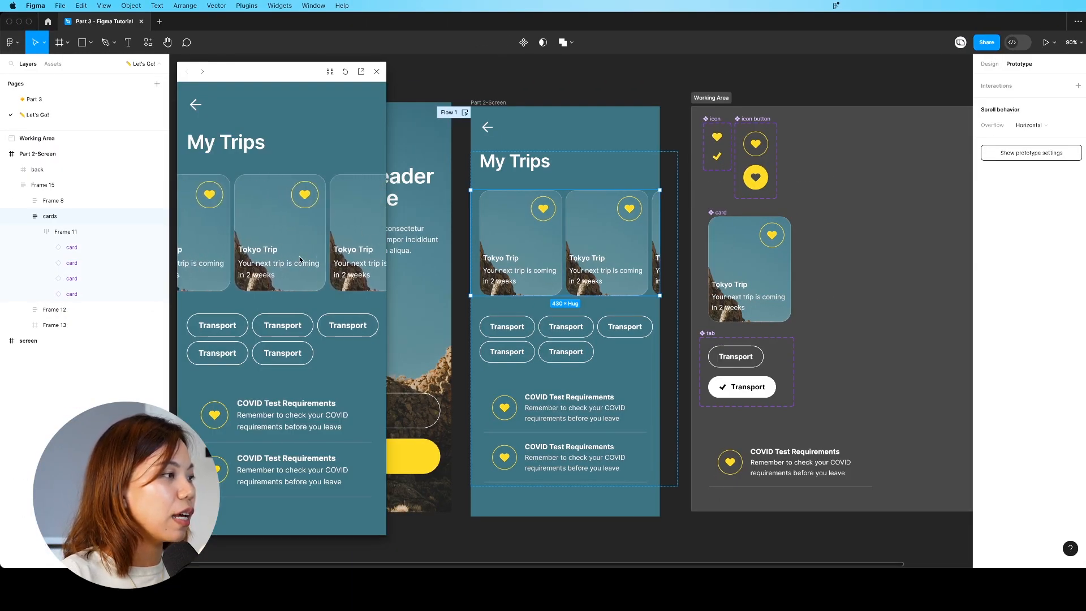
# Examine the individual card layers inside Frame 11 and how far that frame extends past the screen.
pyautogui.click(81, 282)
pyautogui.click(81, 293)
pyautogui.click(160, 294)
pyautogui.click(160, 279)
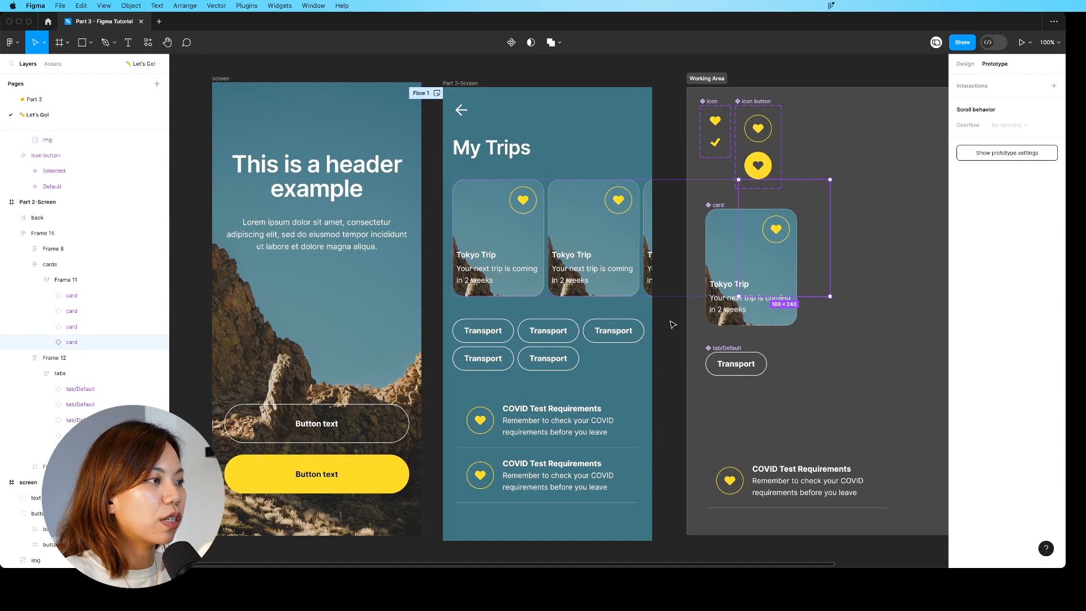
pyautogui.click(85, 280)
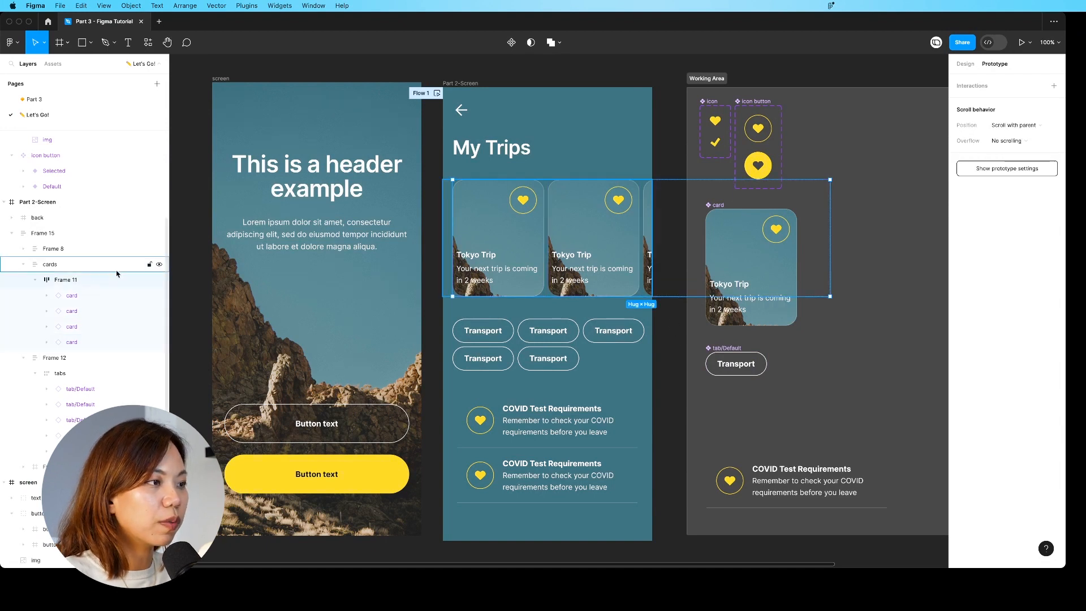
# Try Vertical overflow scrolling on the cards frame and preview the prototype.
pyautogui.click(112, 264)
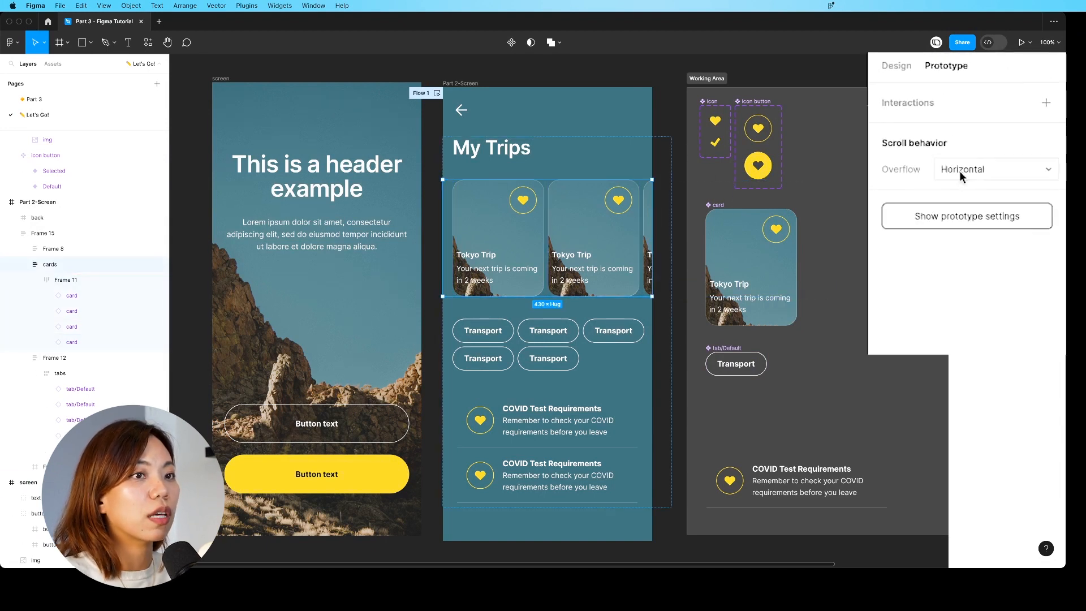
pyautogui.click(998, 177)
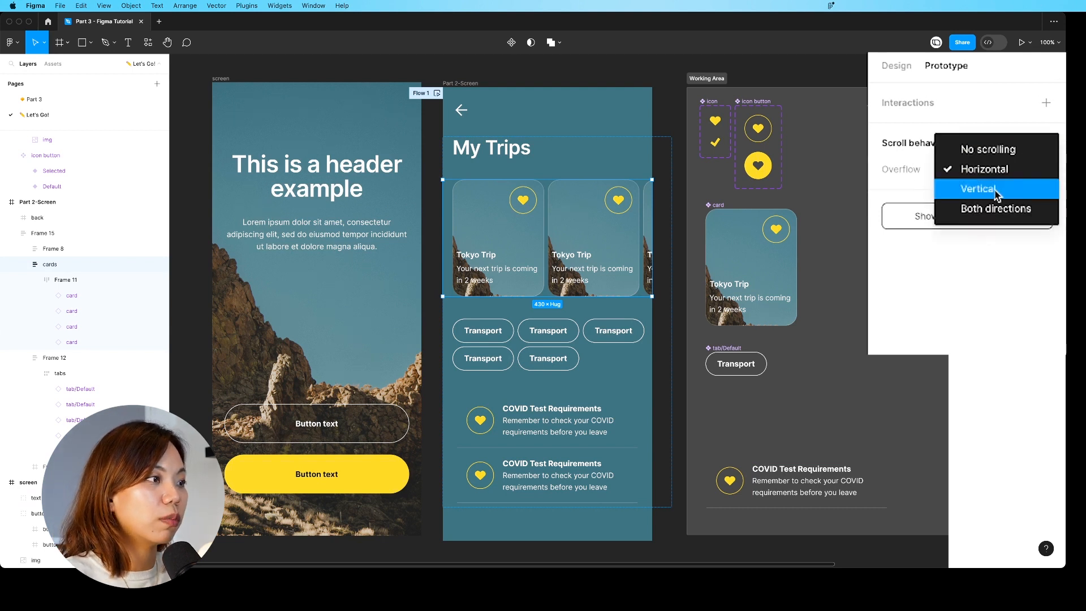
pyautogui.click(997, 195)
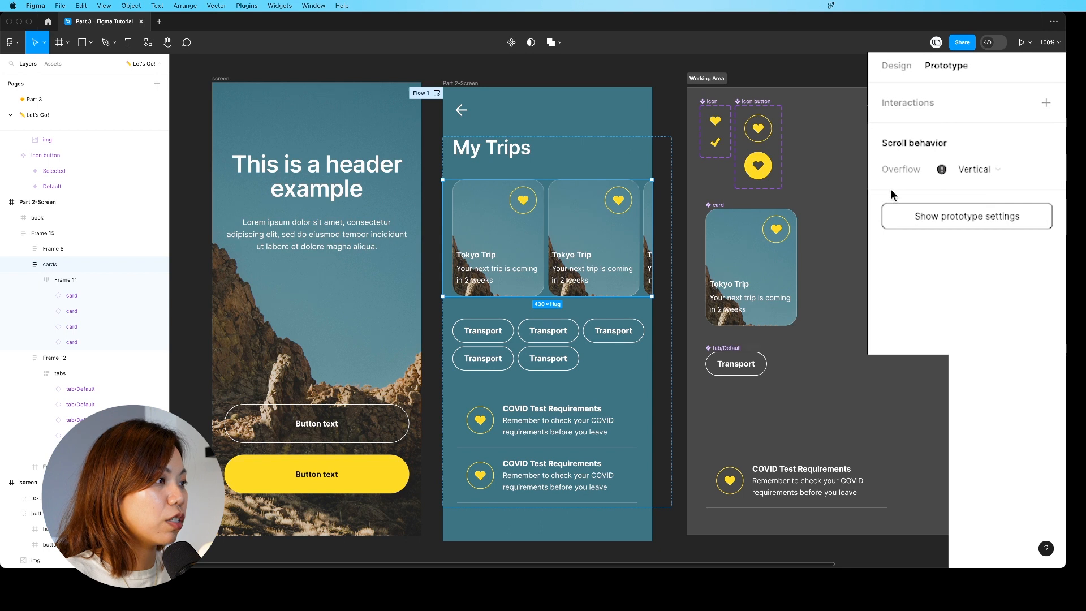
pyautogui.hotkey('shift', 'space')
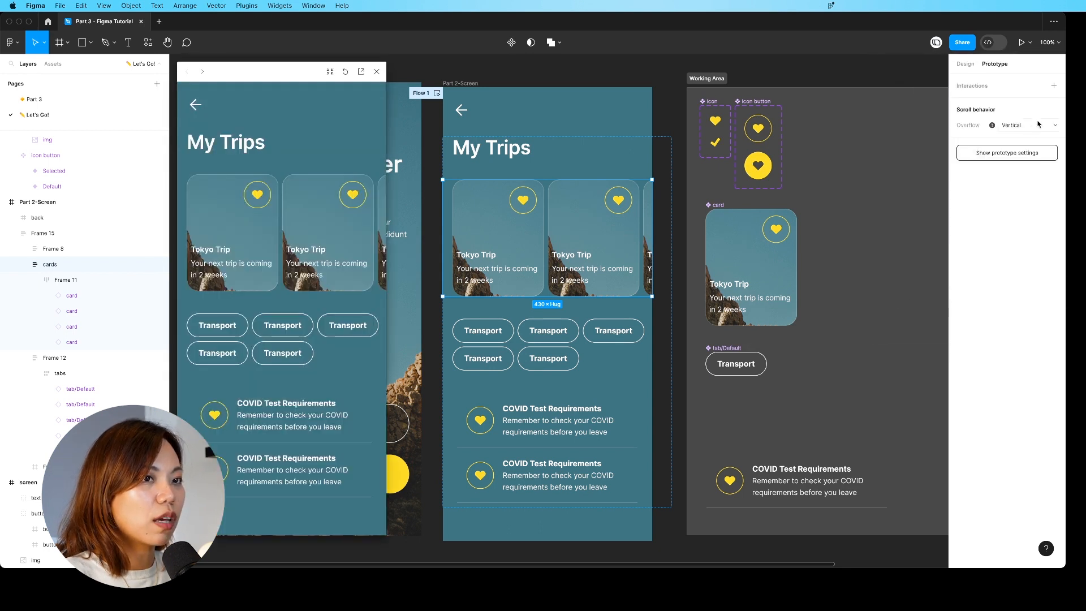
# Set the cards frame's overflow scrolling to Horizontal and check the card row's scrolling in the preview.
pyautogui.click(1016, 130)
pyautogui.click(1017, 129)
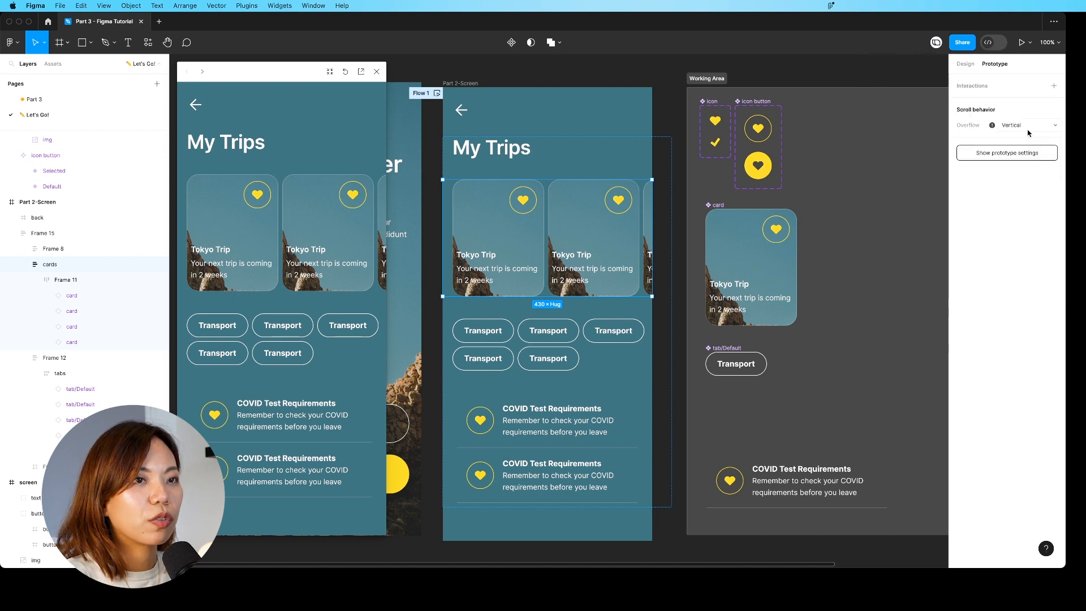
pyautogui.click(1029, 130)
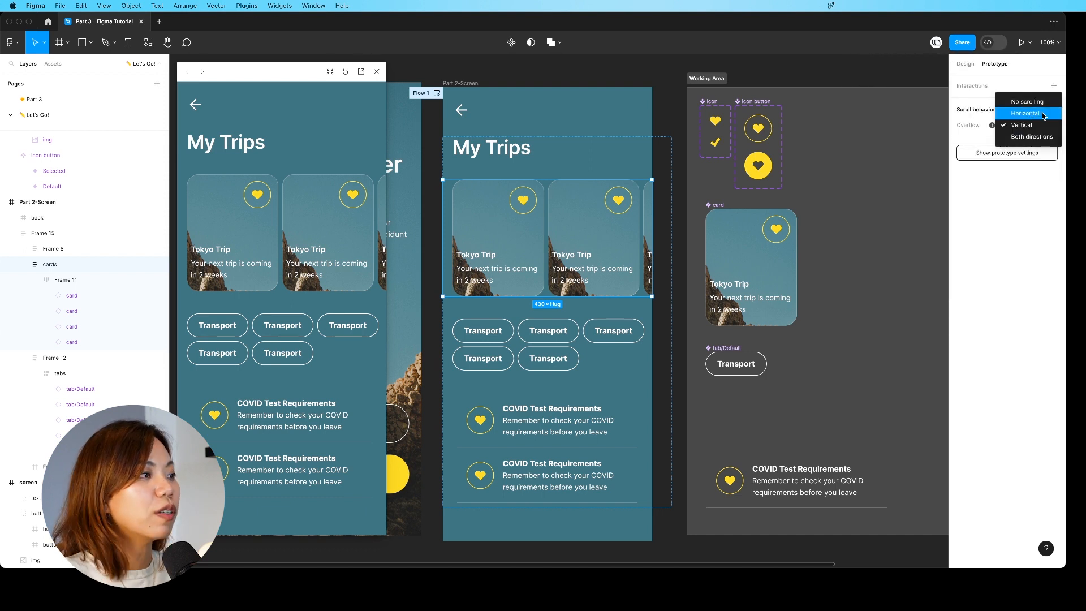
pyautogui.click(1025, 114)
pyautogui.hscroll(-2, 260, 240)
pyautogui.hscroll(-2, 260, 239)
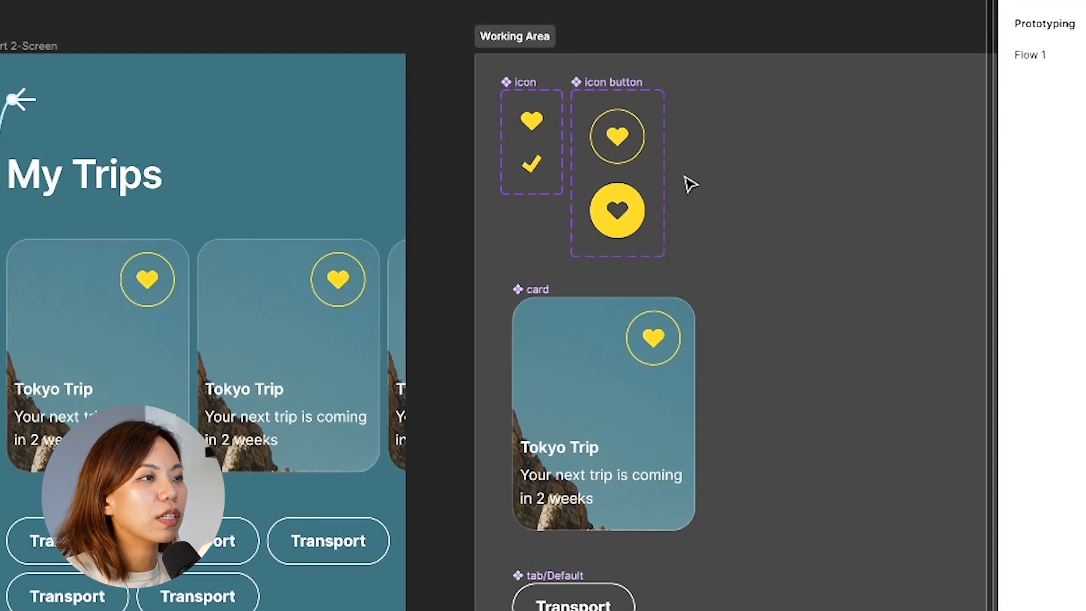
# Link the icon button's Default and Selected variants to each other with On click, Change to, Instant interactions.
pyautogui.click(639, 160)
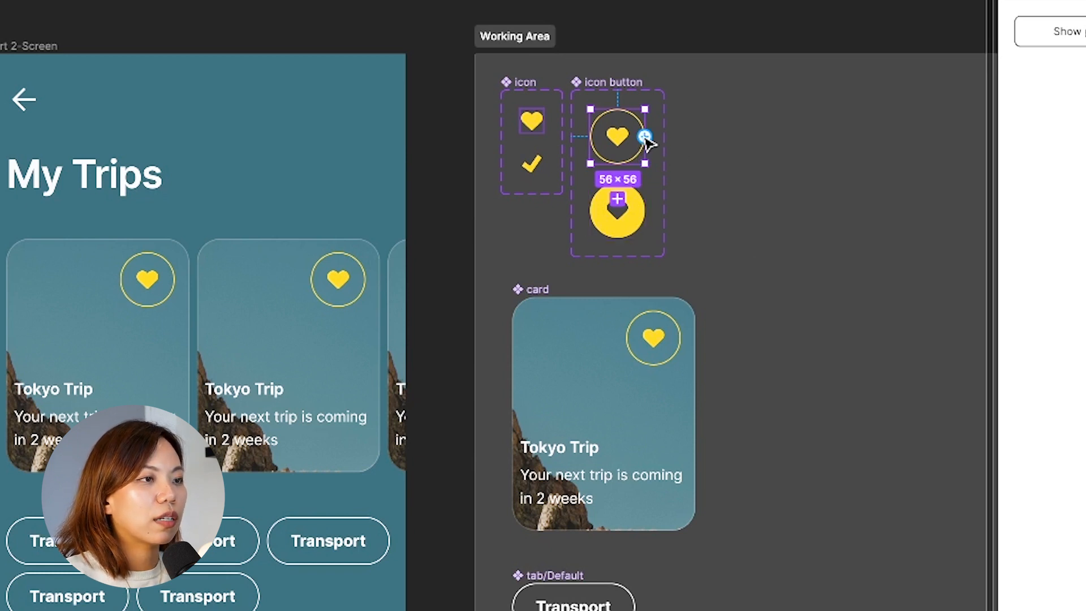
pyautogui.moveTo(645, 137); pyautogui.dragTo(633, 210)
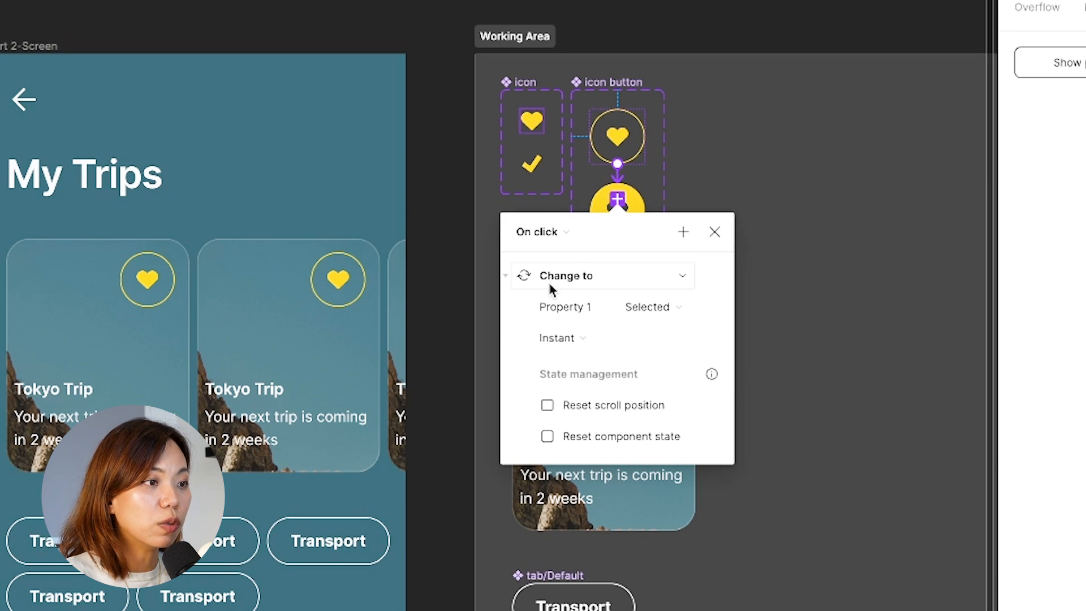
pyautogui.scroll(-3, 609, 328)
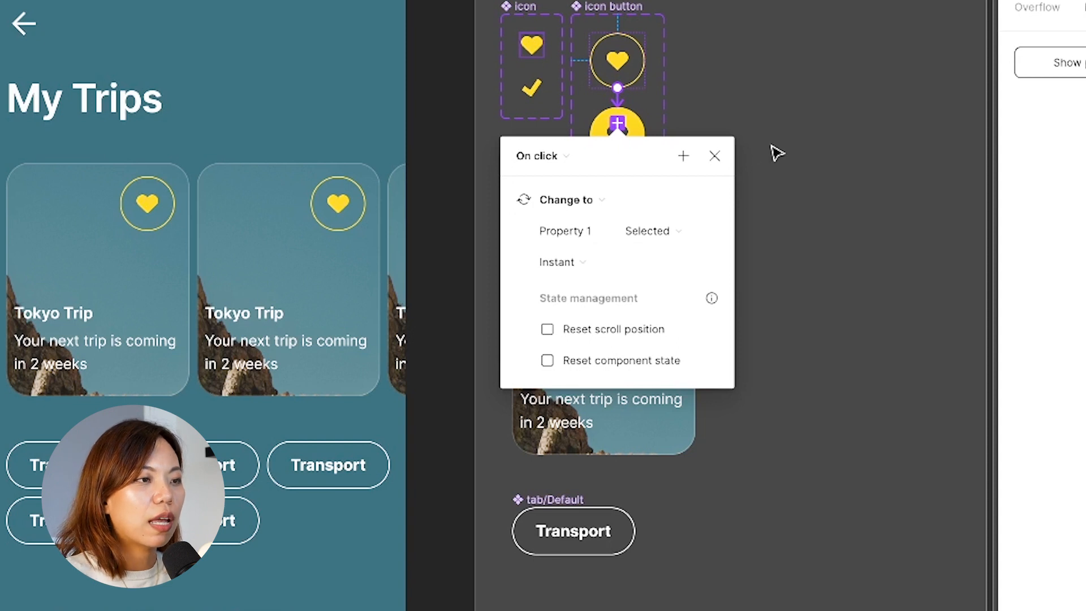
pyautogui.click(714, 157)
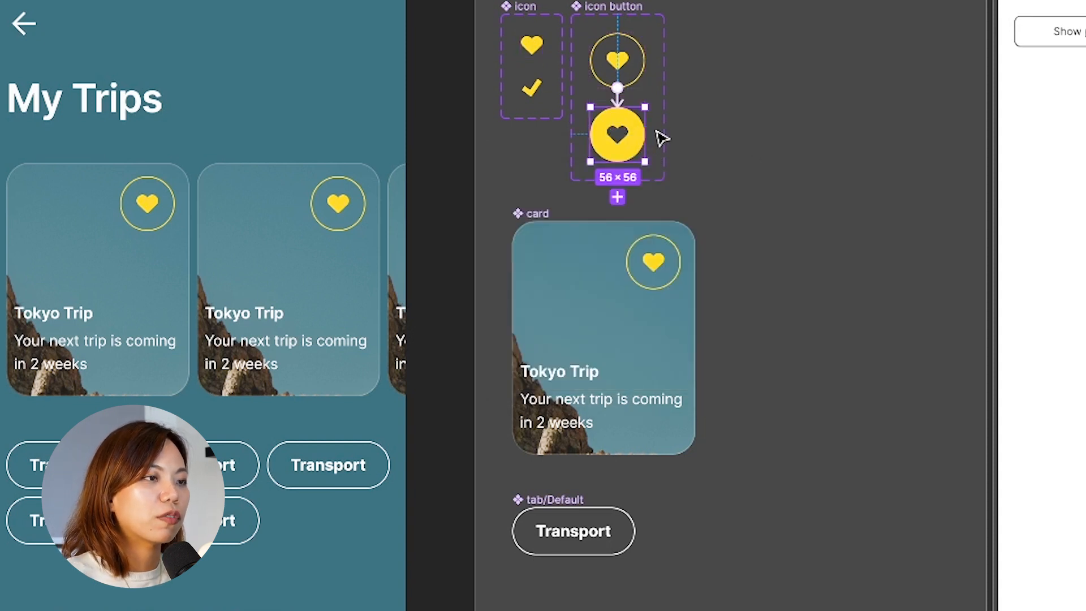
pyautogui.moveTo(645, 136); pyautogui.dragTo(604, 63)
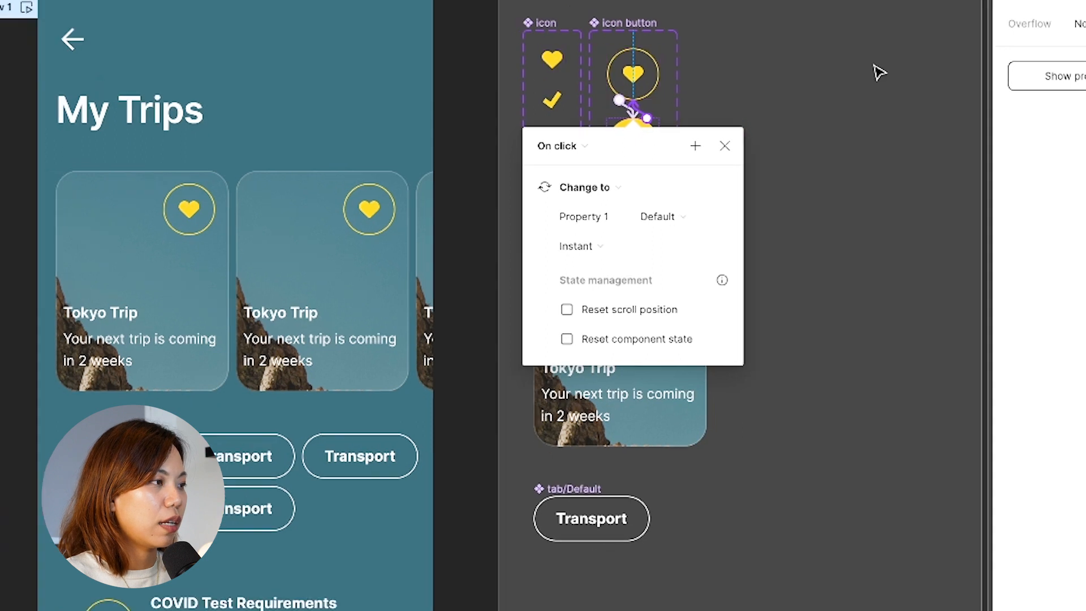
pyautogui.click(870, 229)
# Preview the My Trips screen and test toggling the heart buttons on the Tokyo Trip cards.
pyautogui.hotkey('shift', 'space')
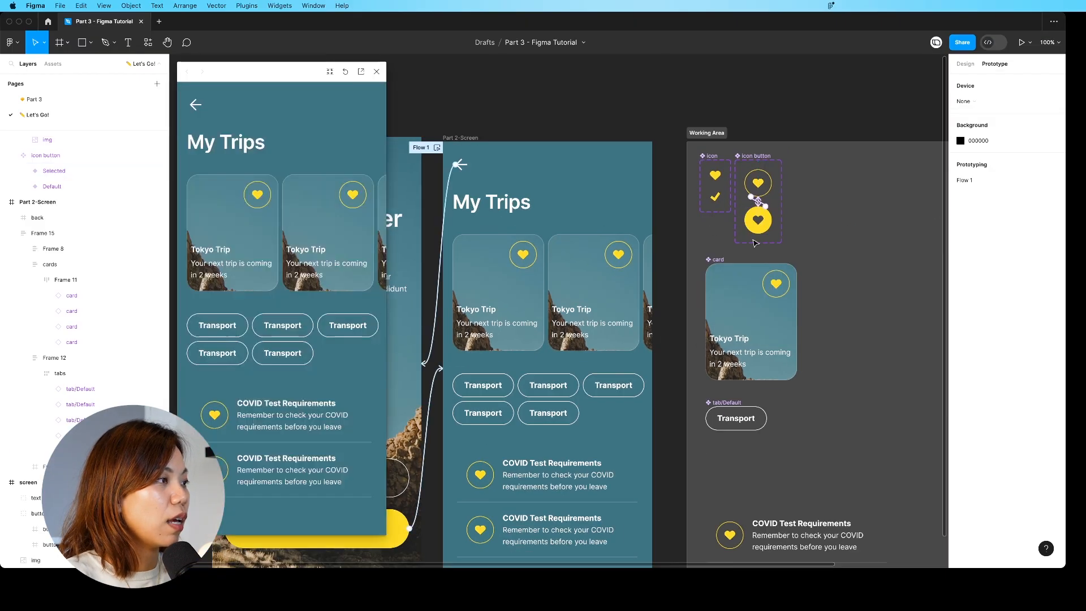
pyautogui.click(255, 204)
pyautogui.click(262, 204)
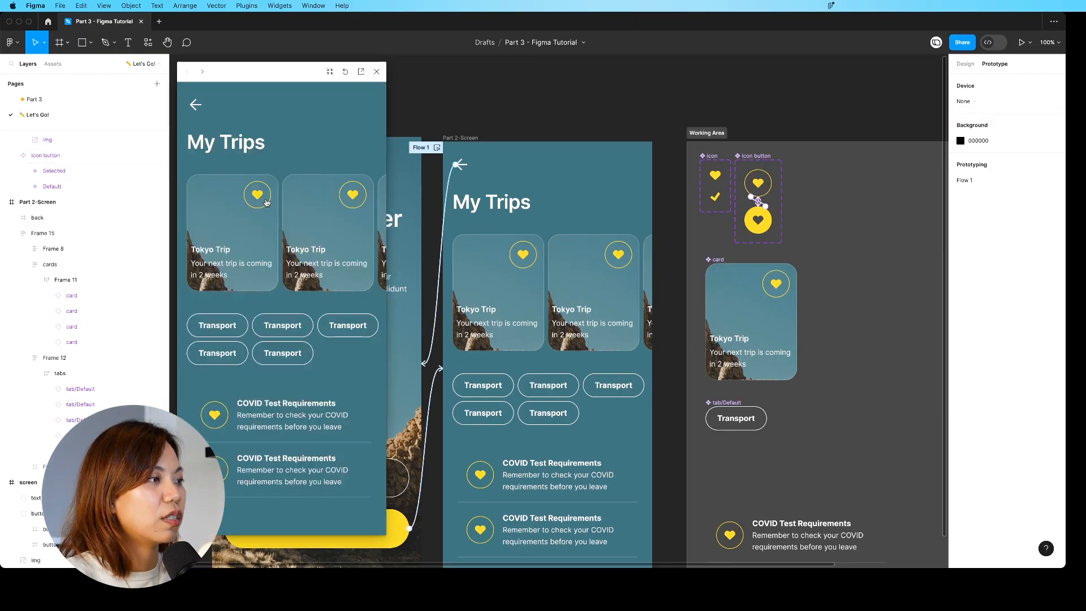
pyautogui.click(349, 199)
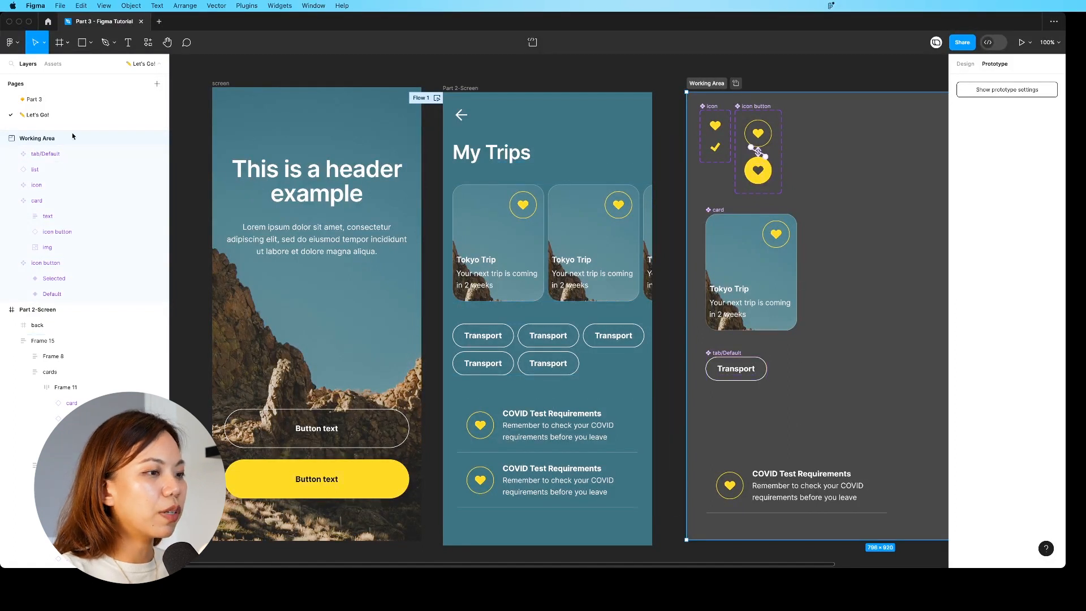
# Check the finished tab component on the Part 3 page and add a second variant to the tab/Default component on Let's Go!
pyautogui.click(49, 100)
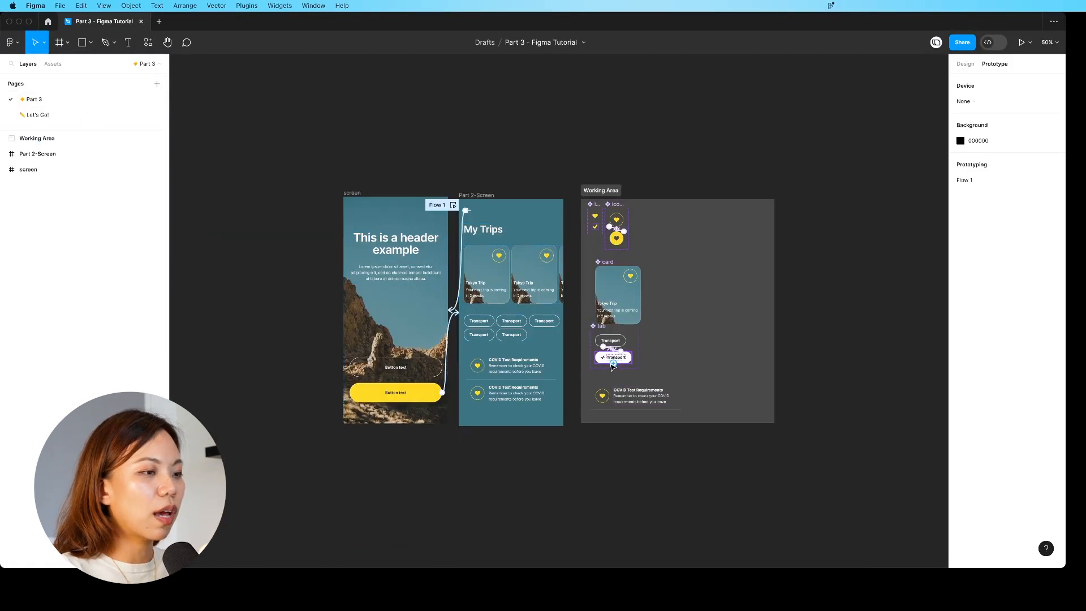
pyautogui.press('super+equal')
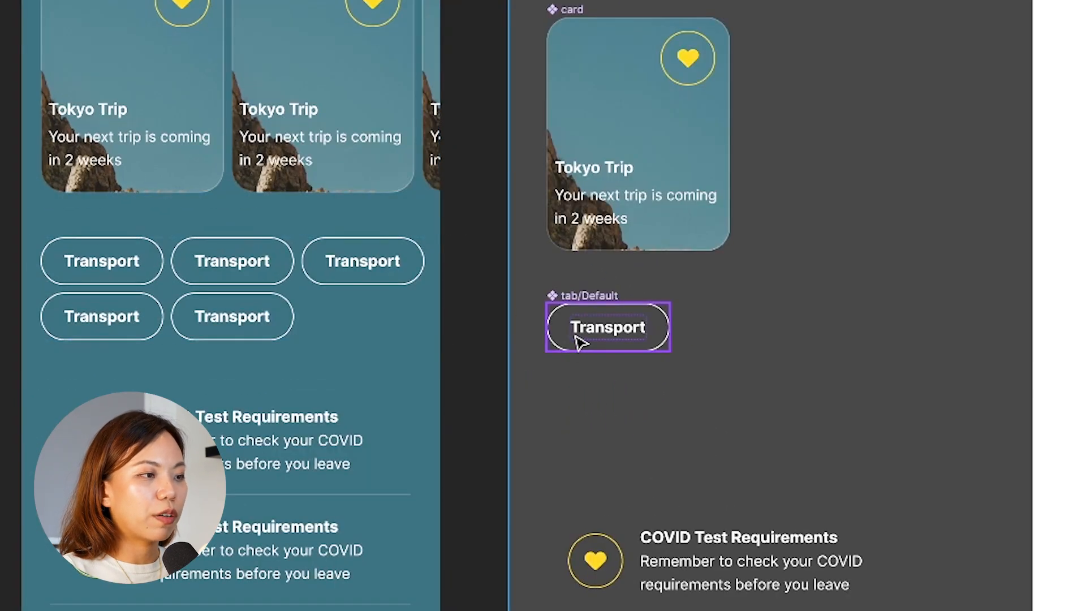
pyautogui.moveTo(822, 324); pyautogui.dragTo(509, 298)
pyautogui.click(274, 278)
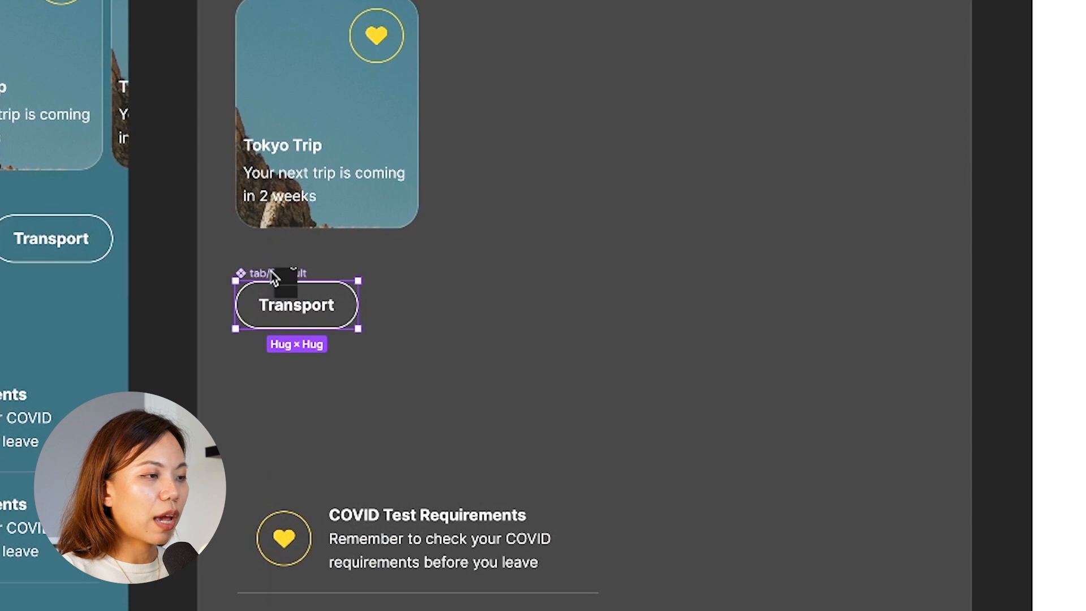
pyautogui.rightClick(273, 277)
pyautogui.moveTo(373, 486)
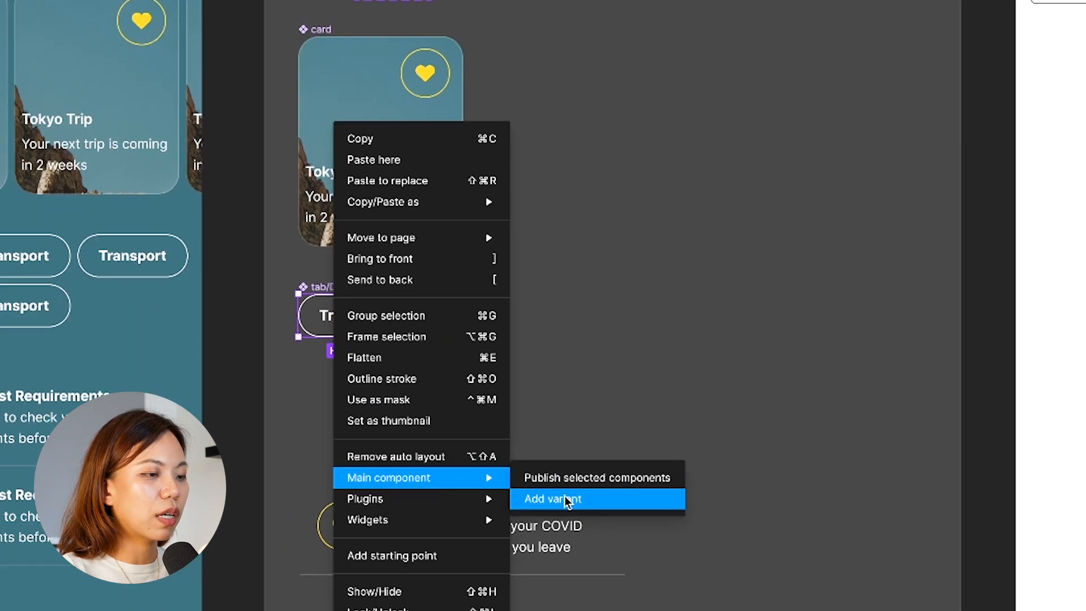
pyautogui.click(568, 501)
# Copy the check icon variant into the second tab variant and place it in front of the Transport text.
pyautogui.click(561, 140)
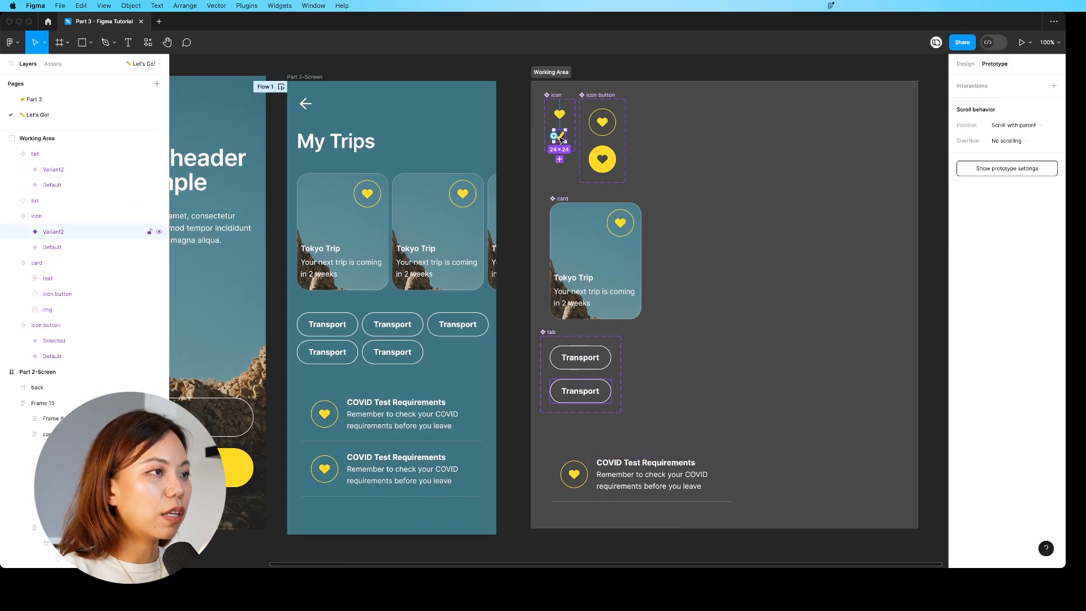
pyautogui.scroll(-2, 652, 350)
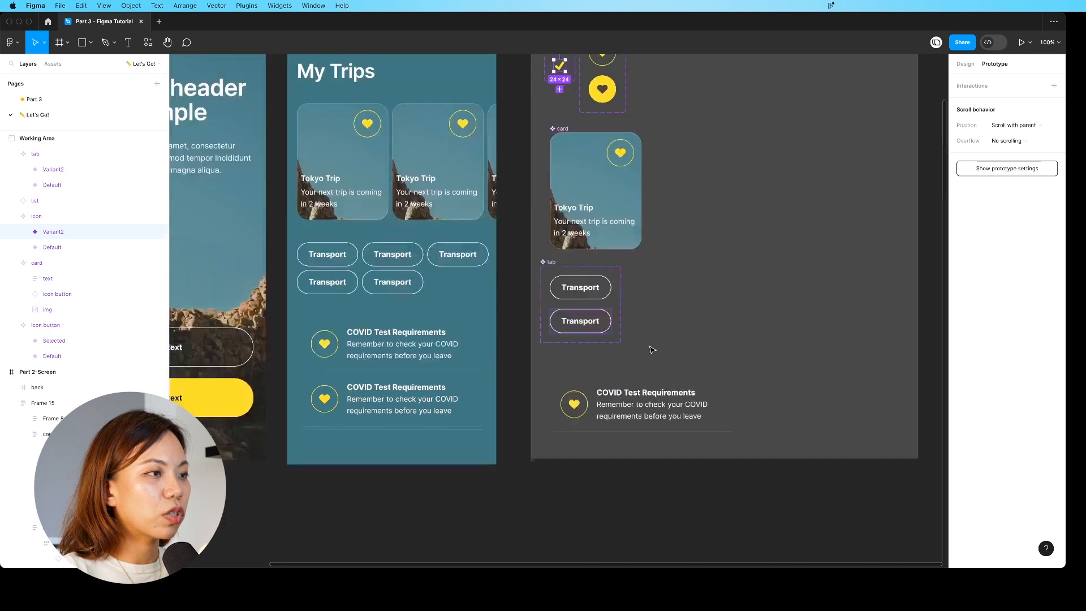
pyautogui.keyDown('super'); pyautogui.click(596, 323); pyautogui.keyUp('super')
pyautogui.press('super+v')
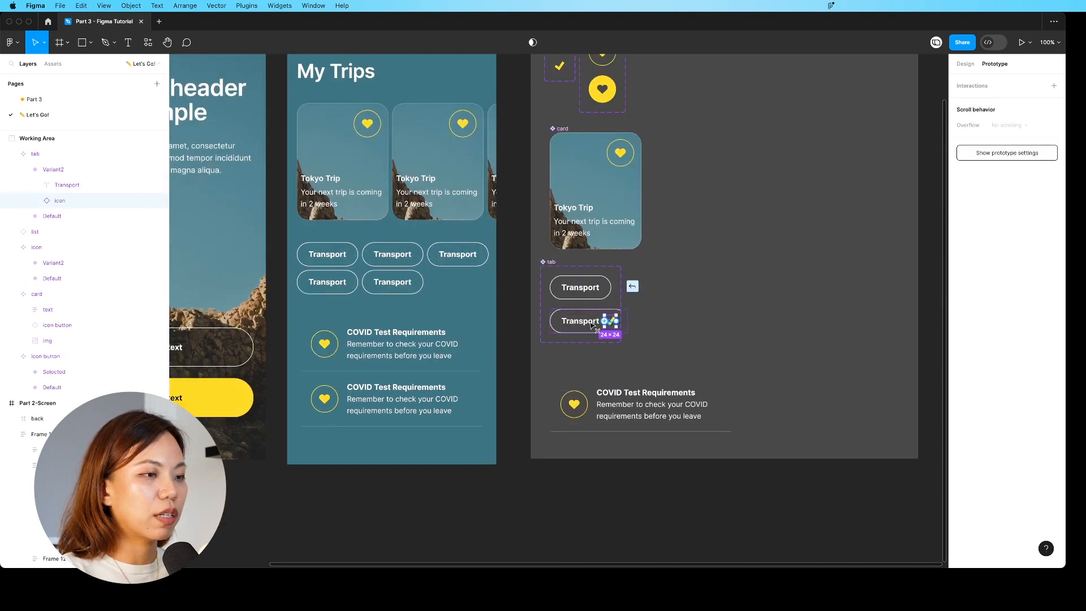
pyautogui.moveTo(604, 321); pyautogui.dragTo(564, 324)
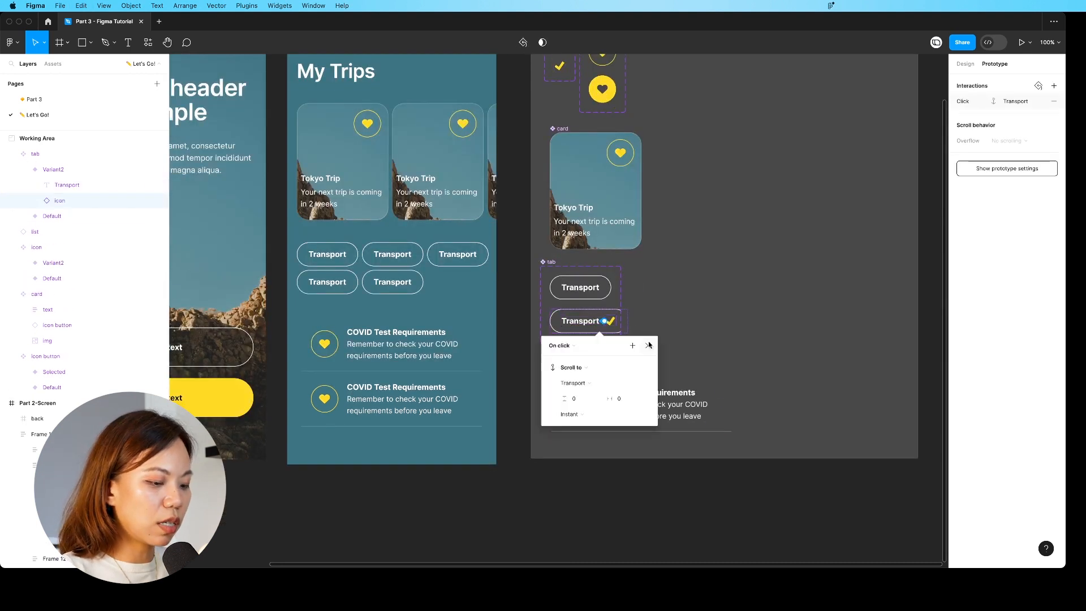
pyautogui.click(649, 344)
pyautogui.click(963, 65)
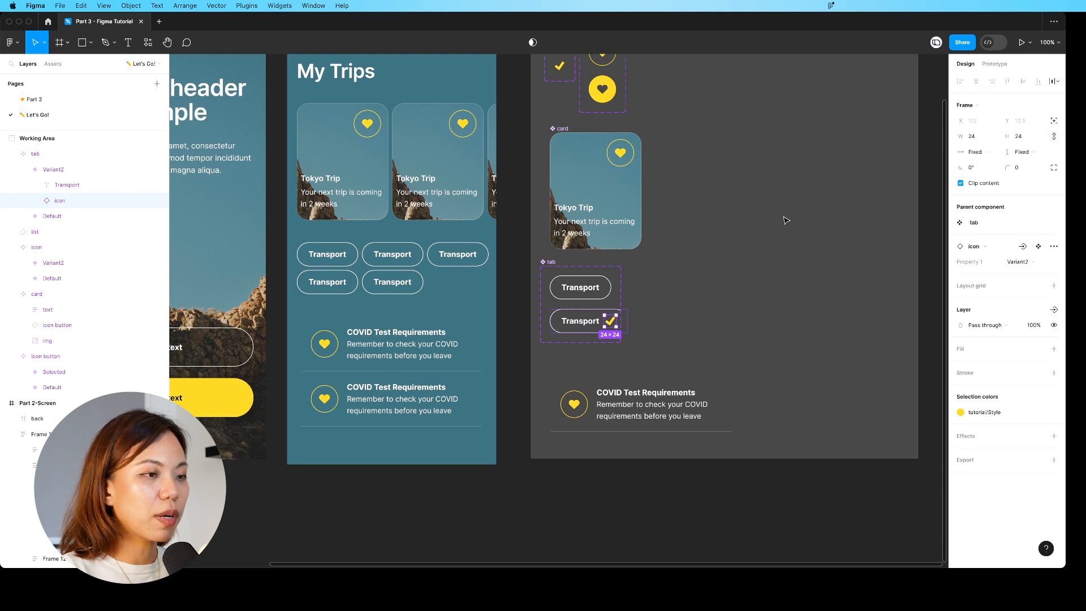
pyautogui.press('super+equal')
pyautogui.press('Left')
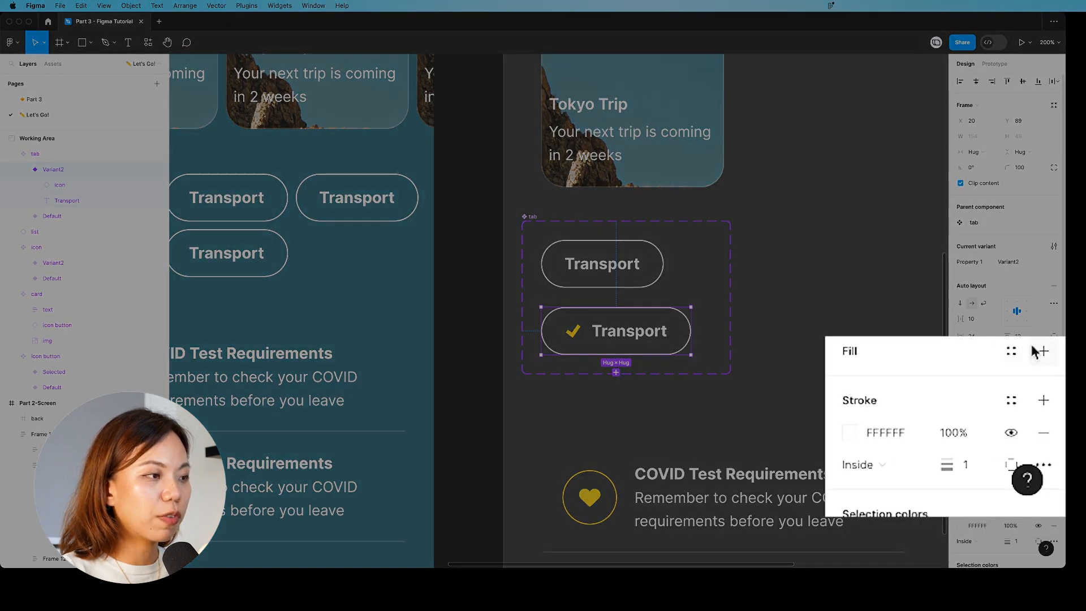
# Give the second tab variant a white FFFFFF fill and set its check icon and text colours to 000000.
pyautogui.click(1034, 348)
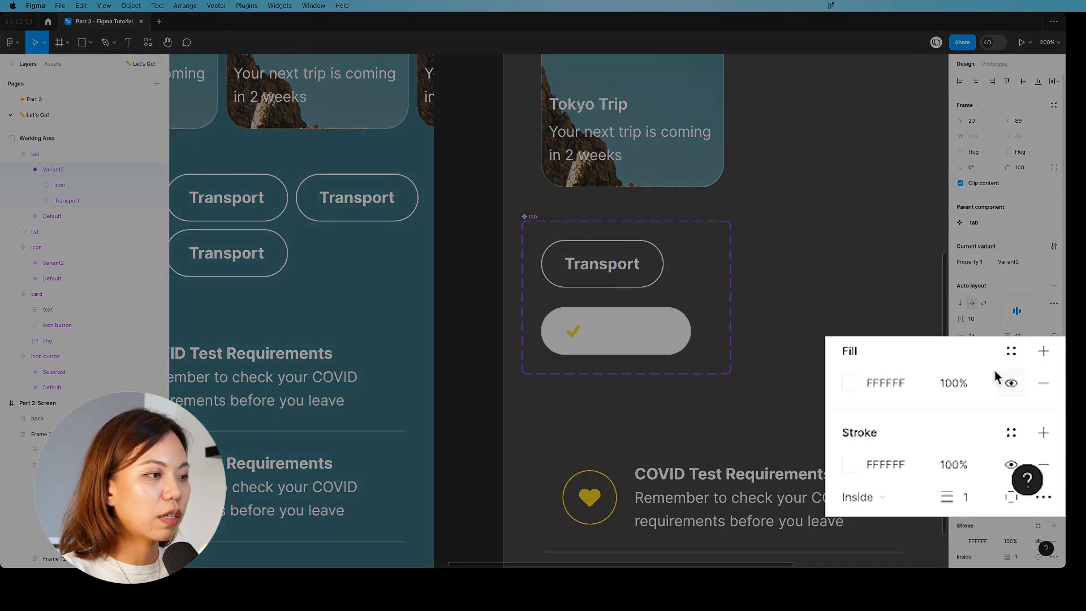
pyautogui.press('Return')
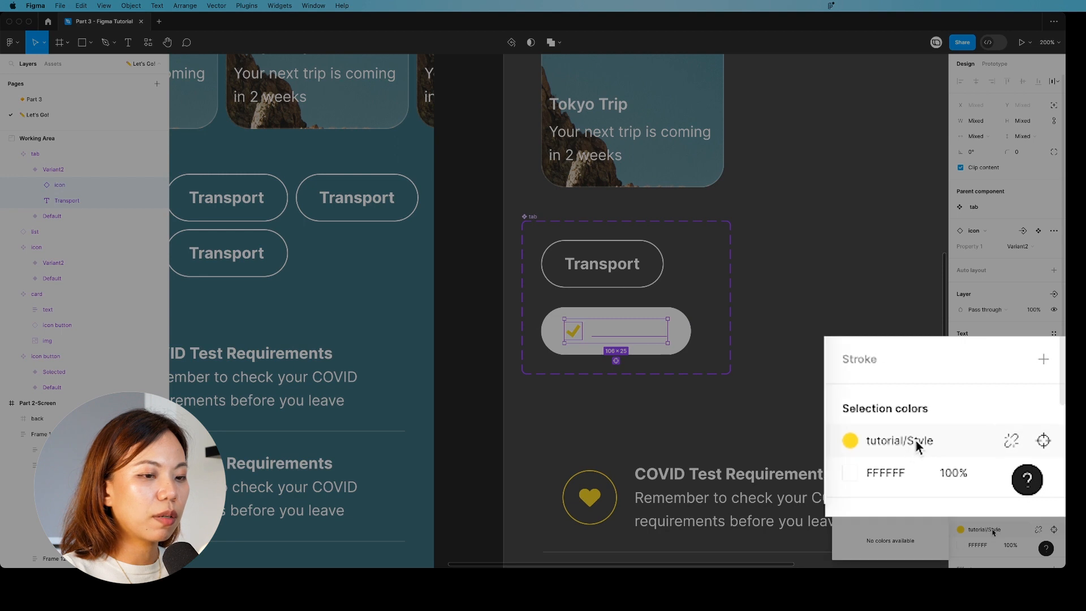
pyautogui.click(1004, 441)
pyautogui.click(871, 450)
pyautogui.write('000000')
pyautogui.press('Return')
pyautogui.click(878, 436)
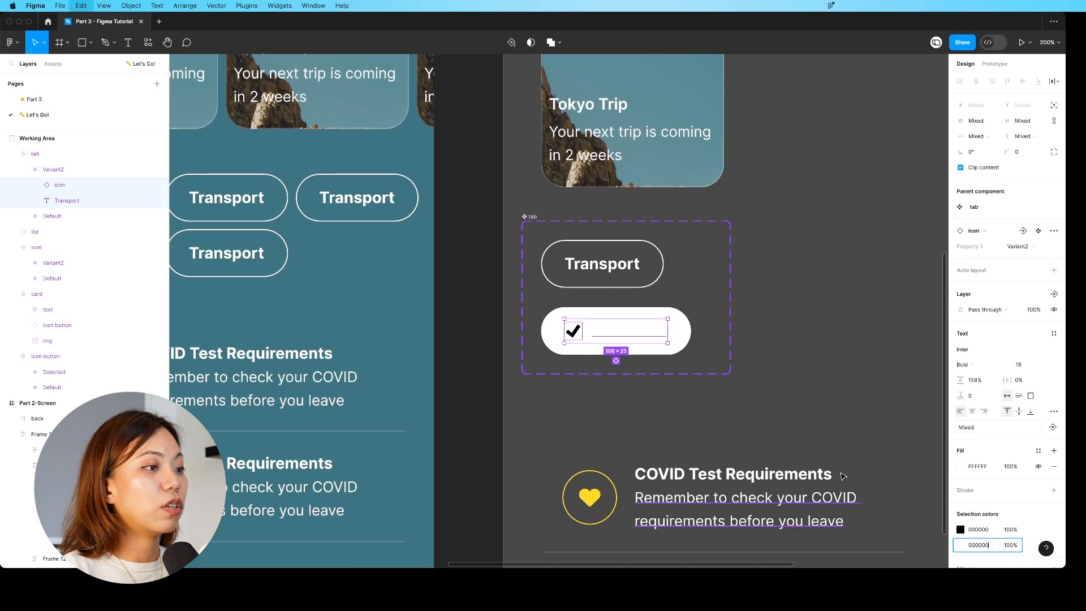
pyautogui.click(847, 451)
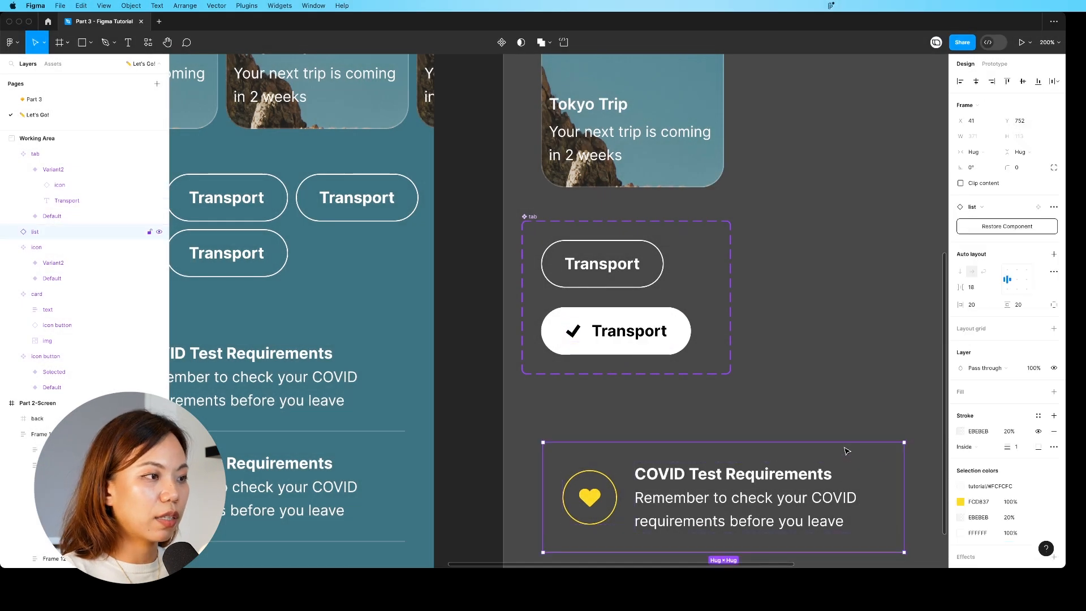
pyautogui.click(786, 335)
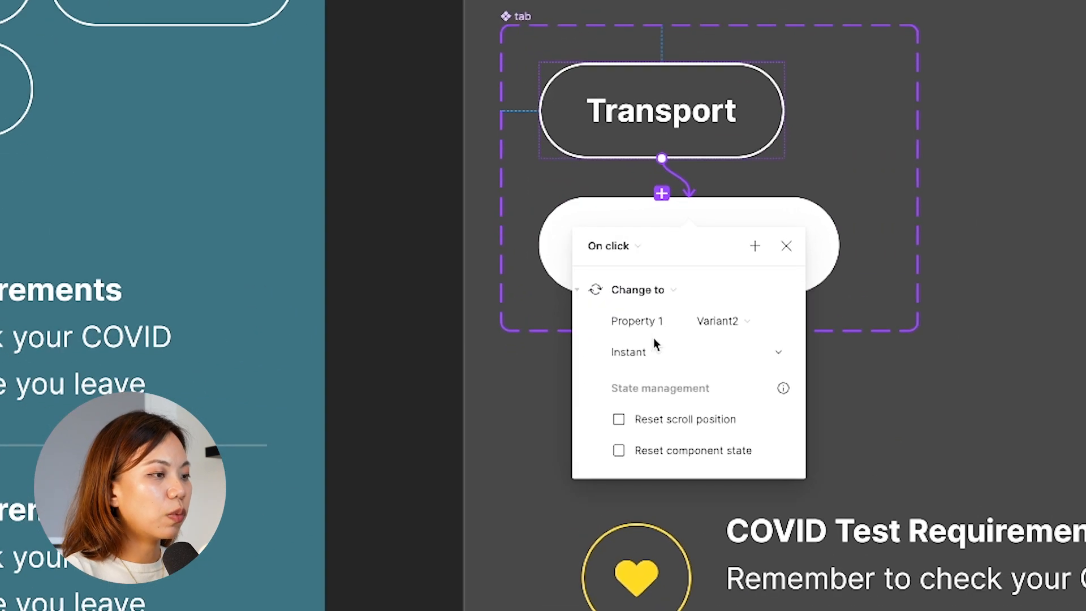
# Link the Default tab variant to Variant2 with an On click Change to interaction using Smart animate and Quick at 600ms.
pyautogui.click(620, 363)
pyautogui.click(671, 399)
pyautogui.click(674, 391)
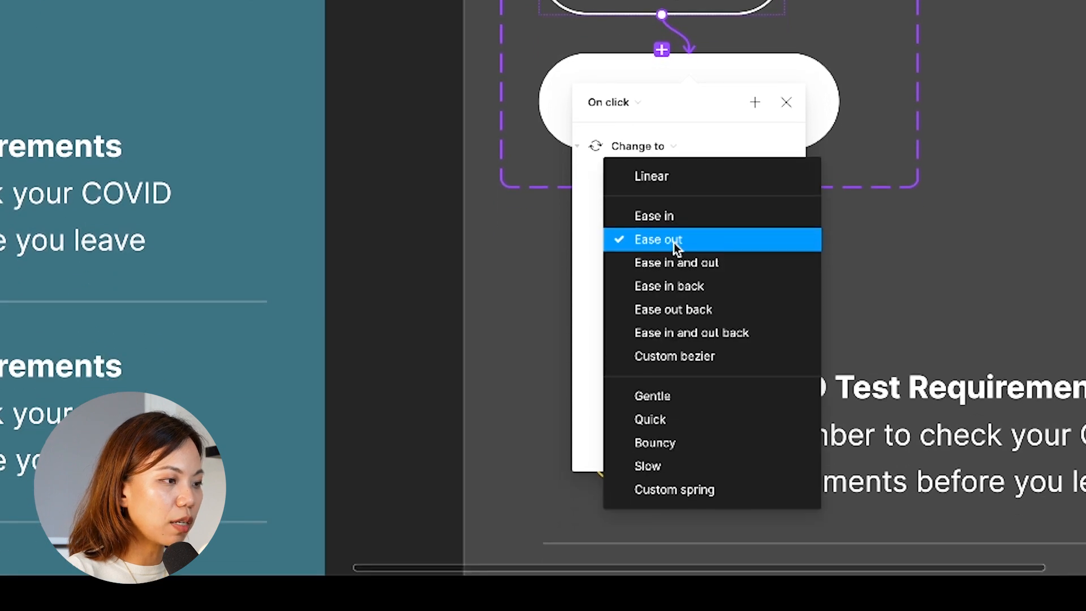
pyautogui.click(690, 422)
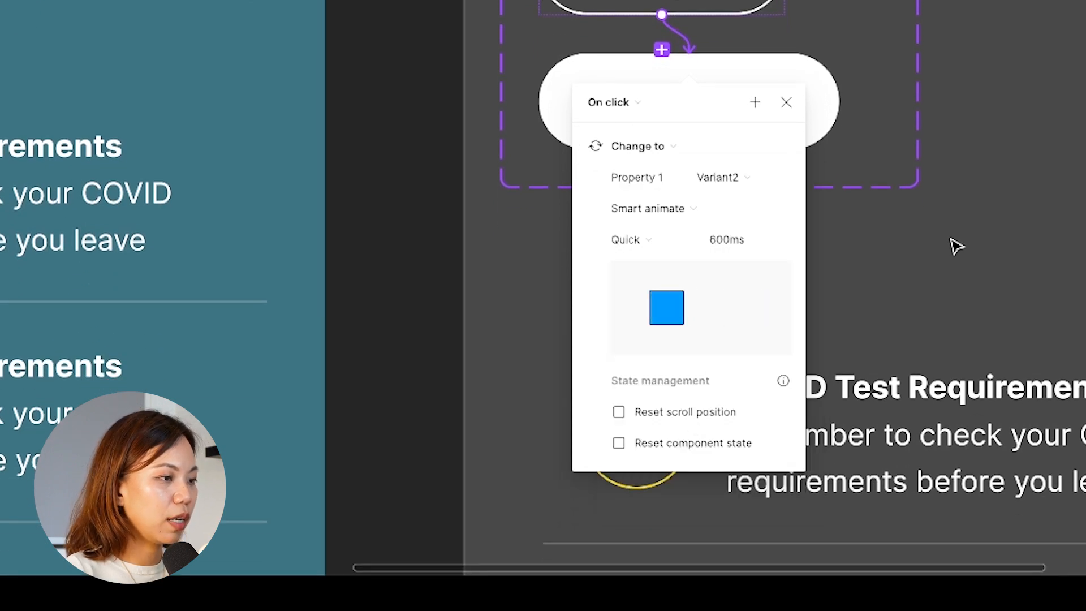
pyautogui.press('Escape')
# Link the checked white tab variant back to the Default variant.
pyautogui.click(676, 331)
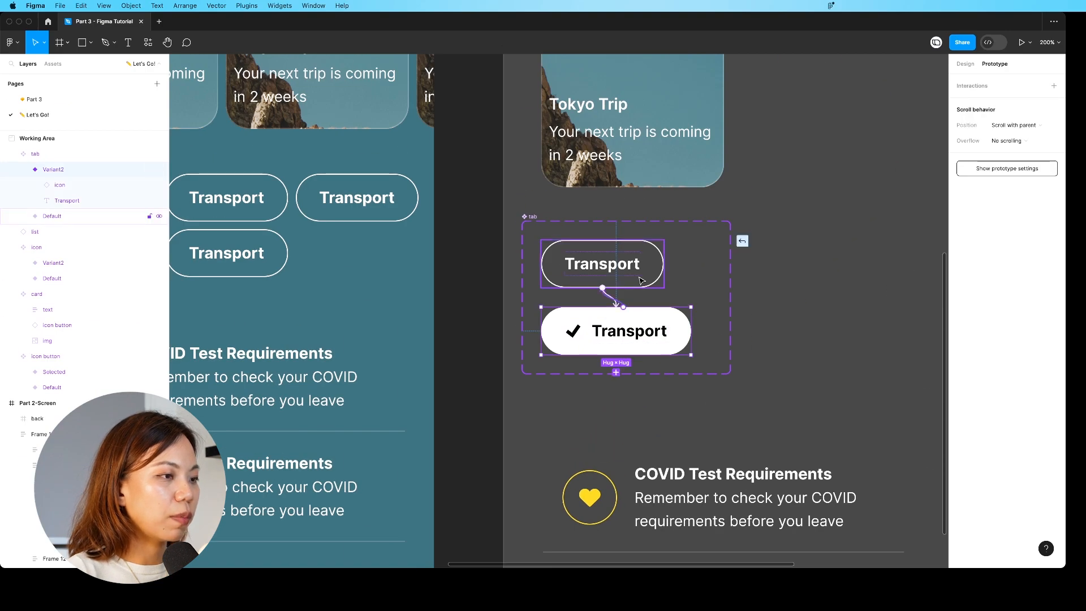
pyautogui.moveTo(641, 280); pyautogui.dragTo(641, 280)
pyautogui.click(753, 402)
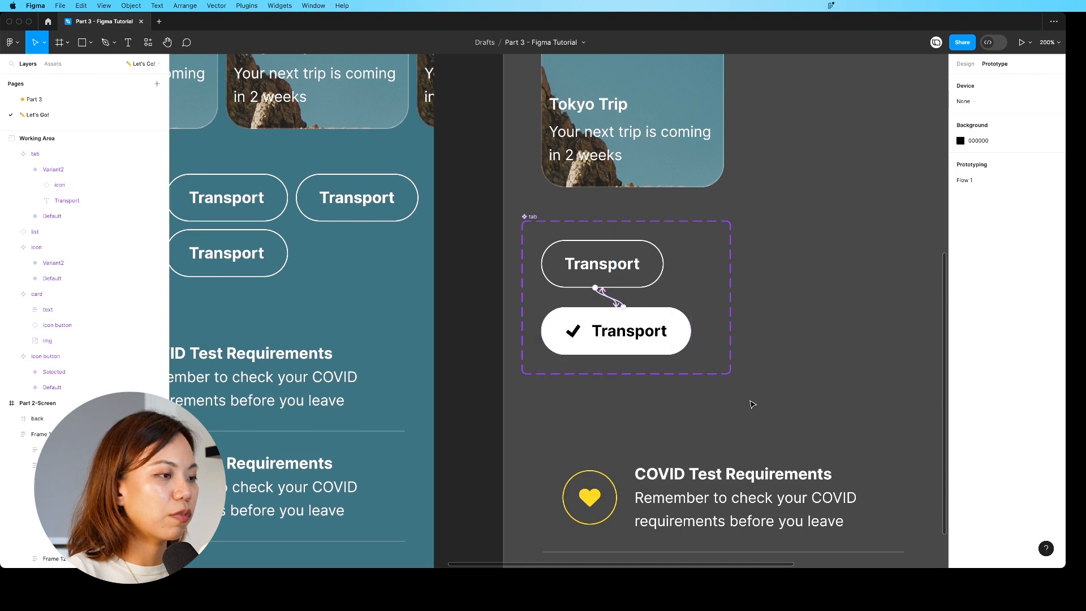
# Preview the prototype and test selecting and deselecting the Transport tabs in both rows.
pyautogui.hotkey('shift', 'space')
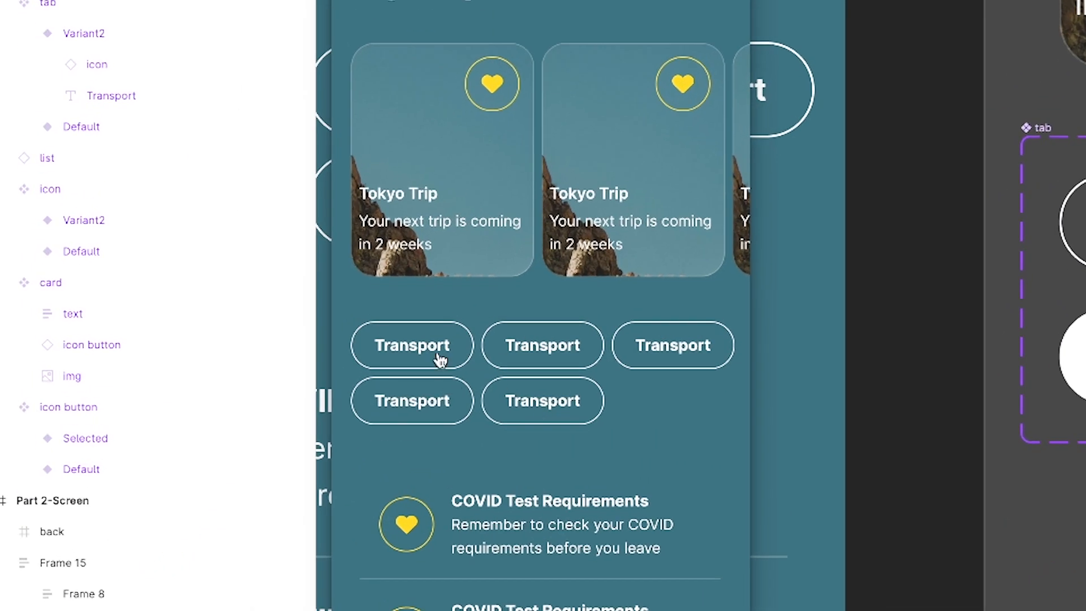
pyautogui.click(225, 328)
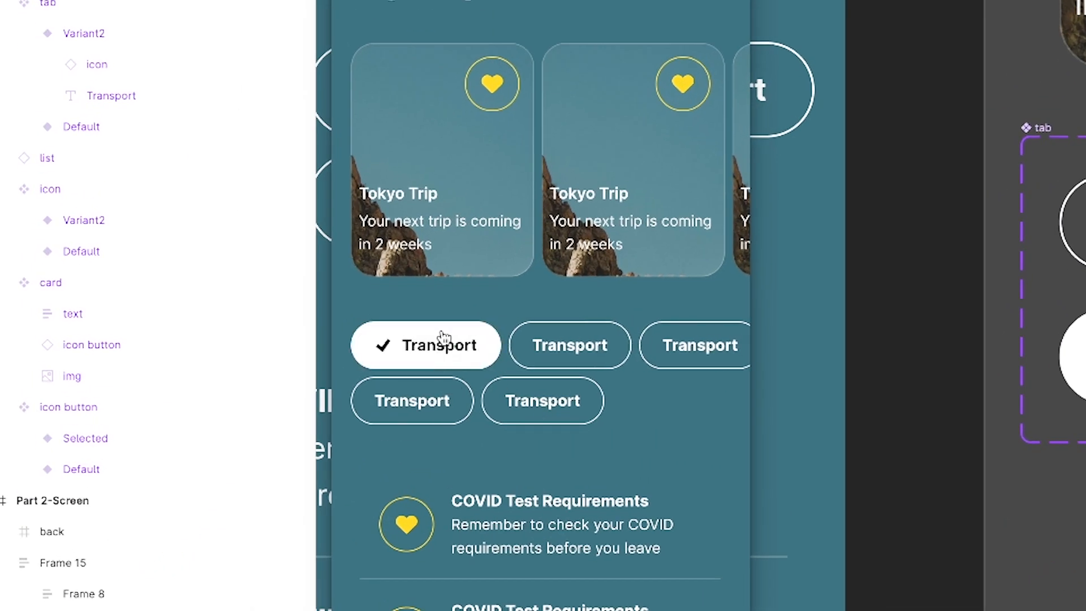
pyautogui.click(444, 338)
pyautogui.click(412, 417)
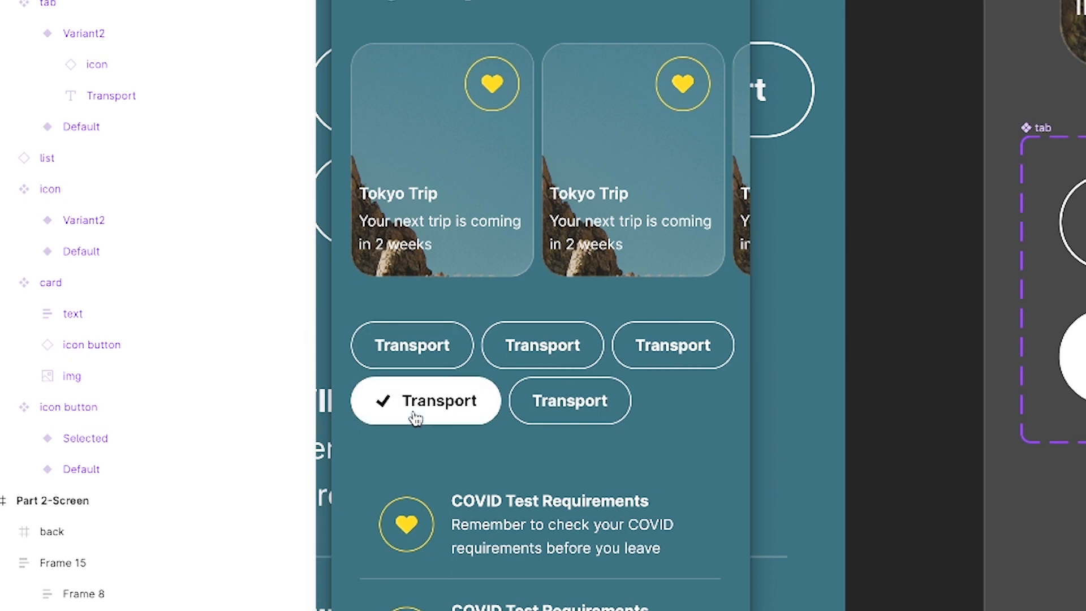
pyautogui.click(416, 419)
pyautogui.click(533, 420)
pyautogui.click(535, 423)
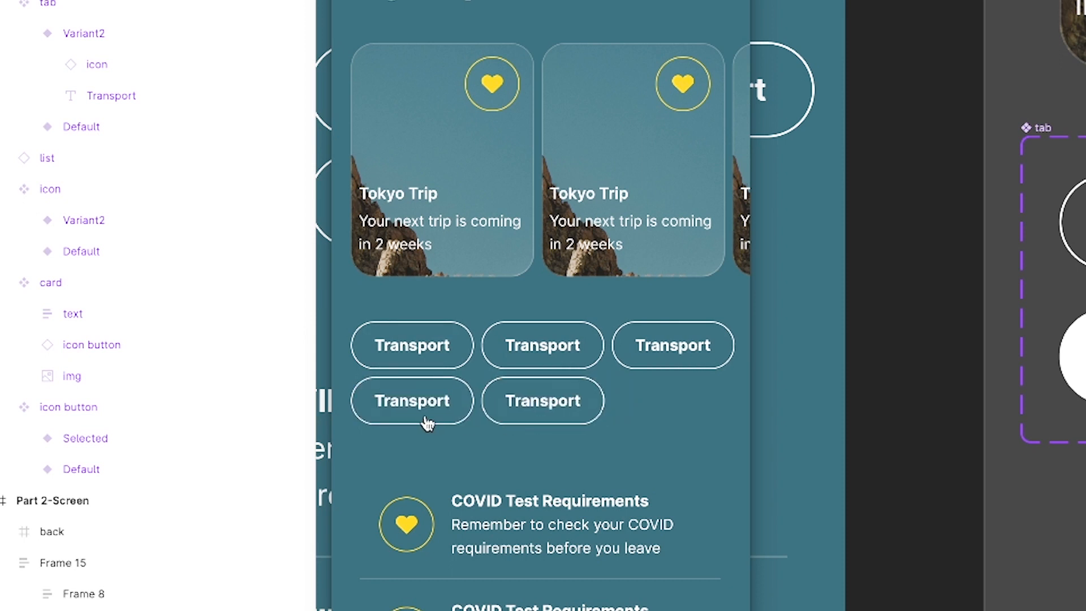
pyautogui.click(426, 418)
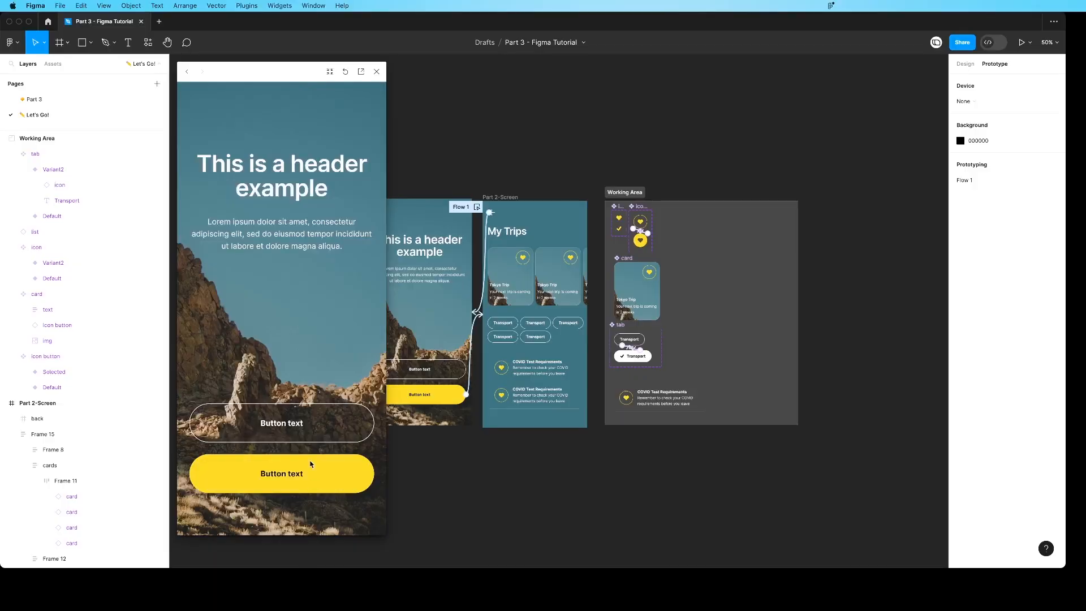
# Test the navigation between the header screen and My Trips in both directions in the preview.
pyautogui.click(314, 487)
pyautogui.click(198, 102)
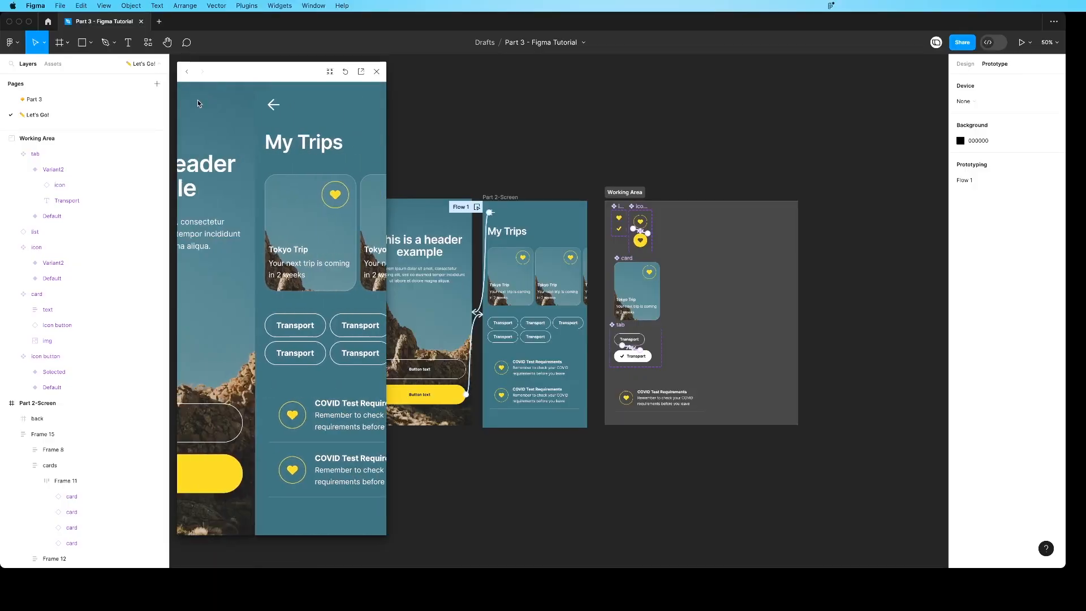
pyautogui.click(312, 485)
# Test the cards' heart buttons, the card row's sideways scrolling and the first Transport tab on My Trips in the preview.
pyautogui.click(269, 197)
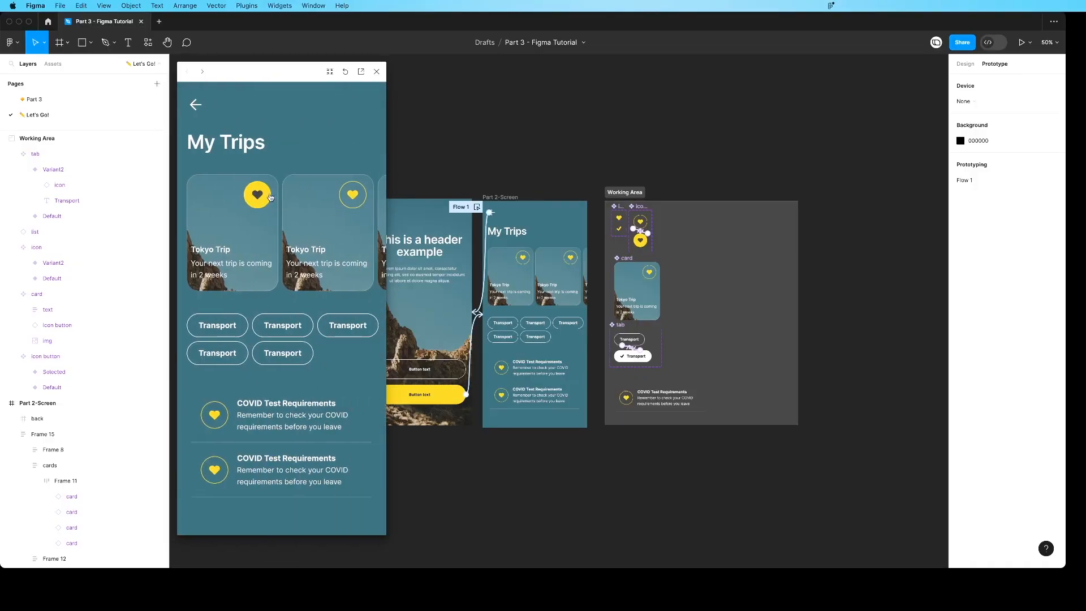
pyautogui.click(343, 198)
pyautogui.click(343, 199)
pyautogui.click(257, 202)
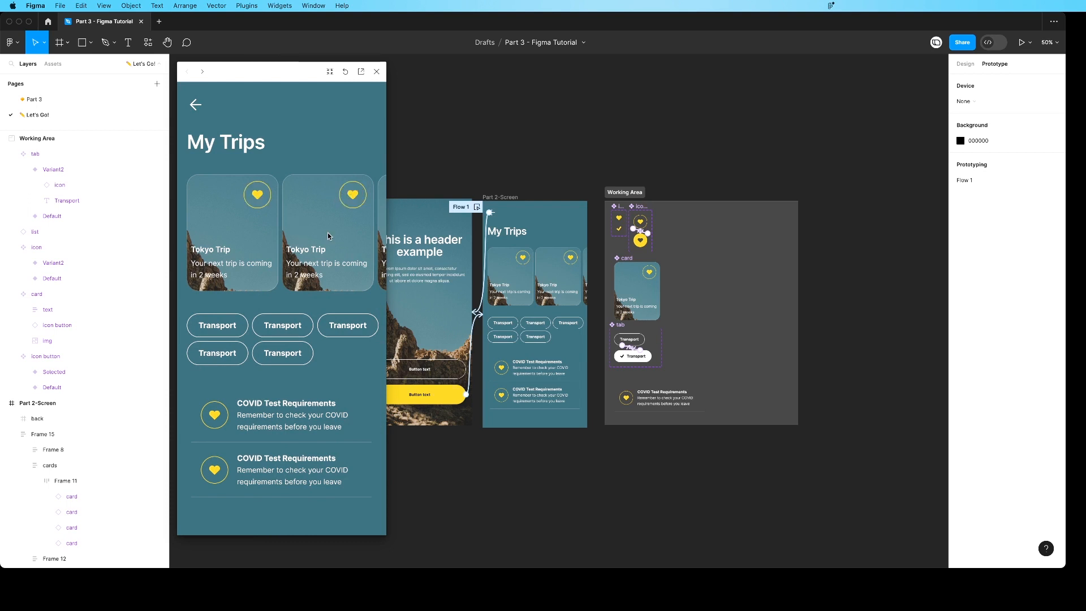
pyautogui.moveTo(331, 236); pyautogui.dragTo(200, 238)
pyautogui.click(249, 328)
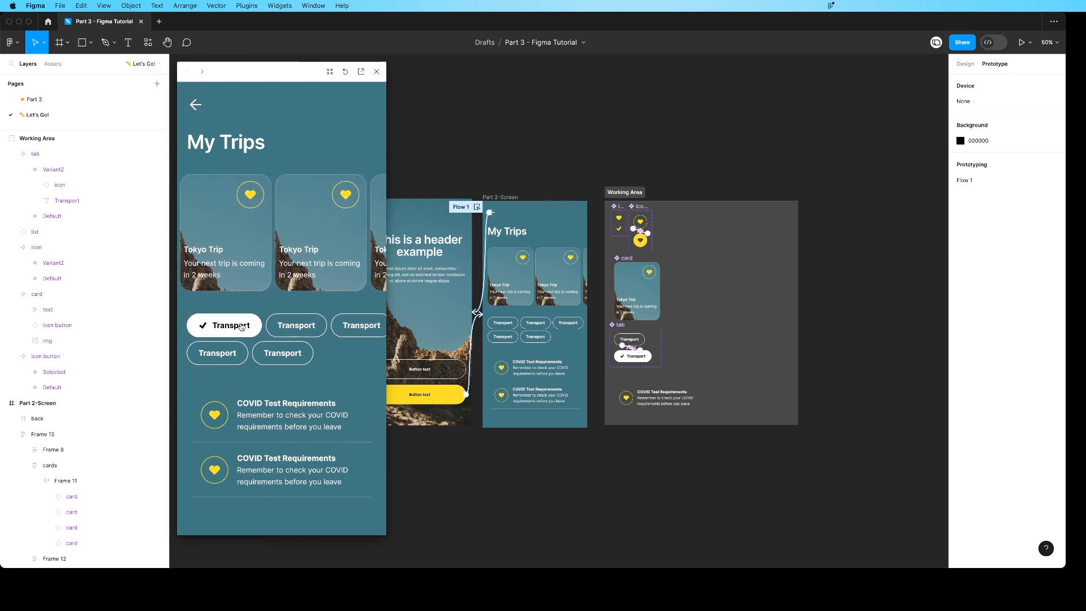
pyautogui.click(241, 327)
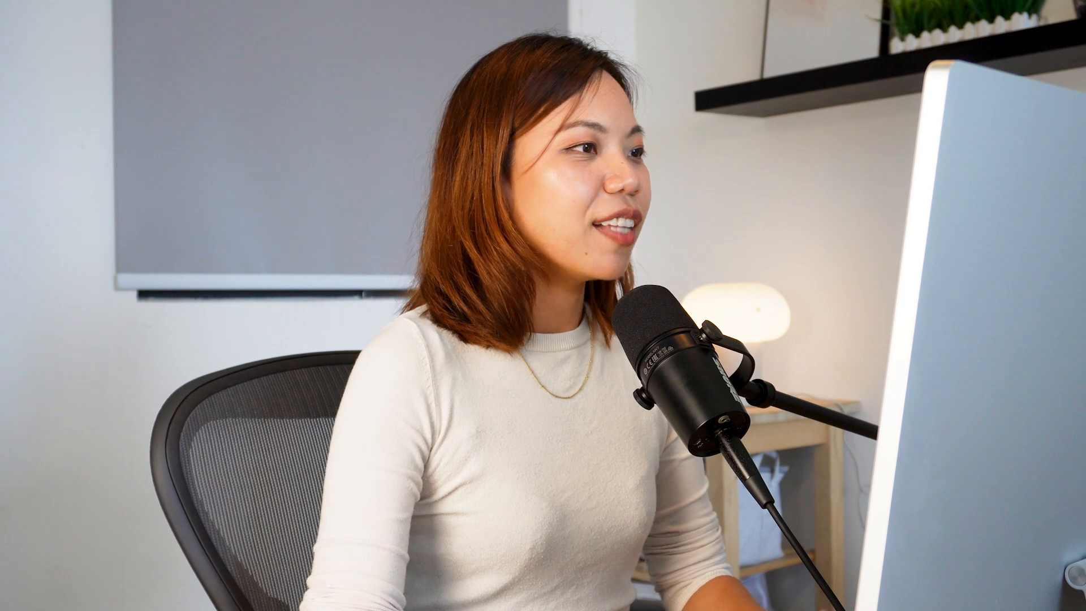